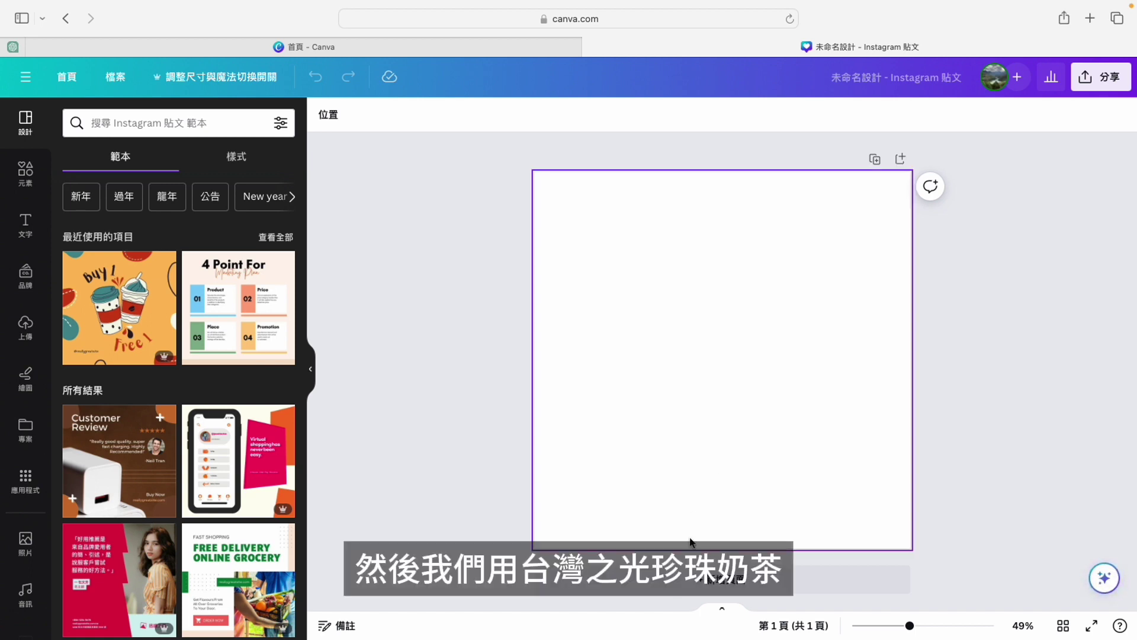
- Search the design elements for "boba"
mouse_move(787, 2)
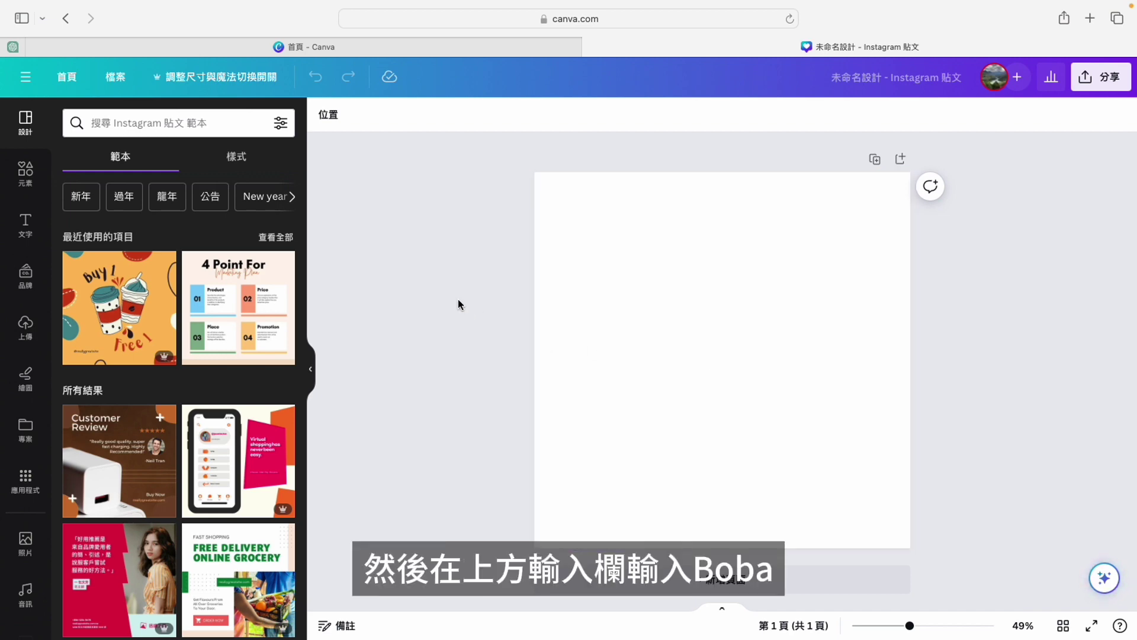
click(27, 174)
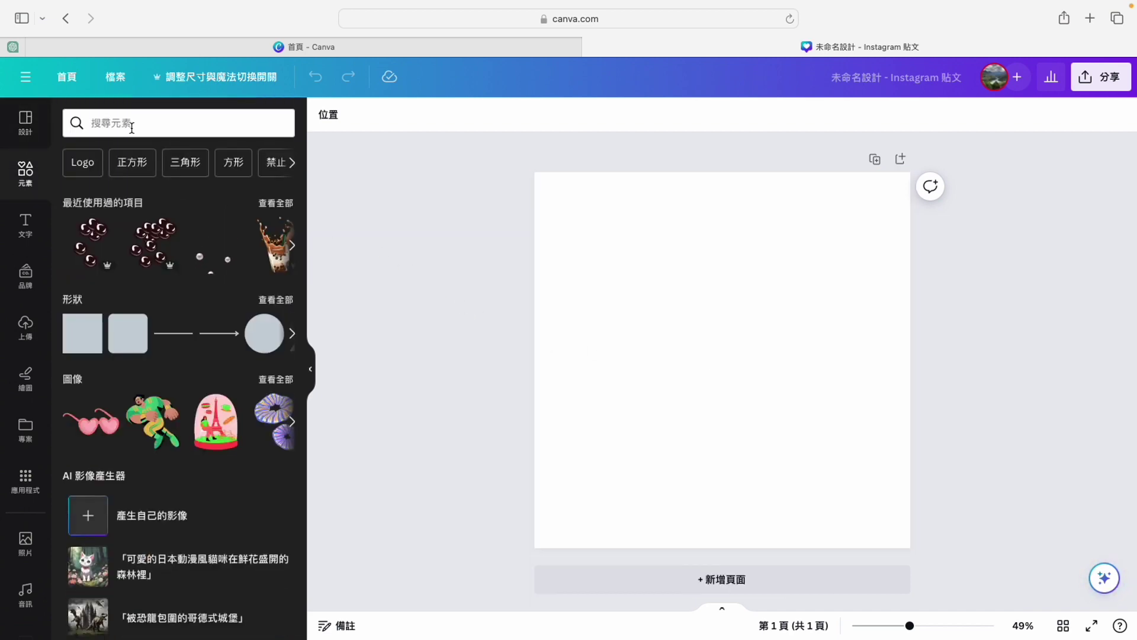
click(169, 118)
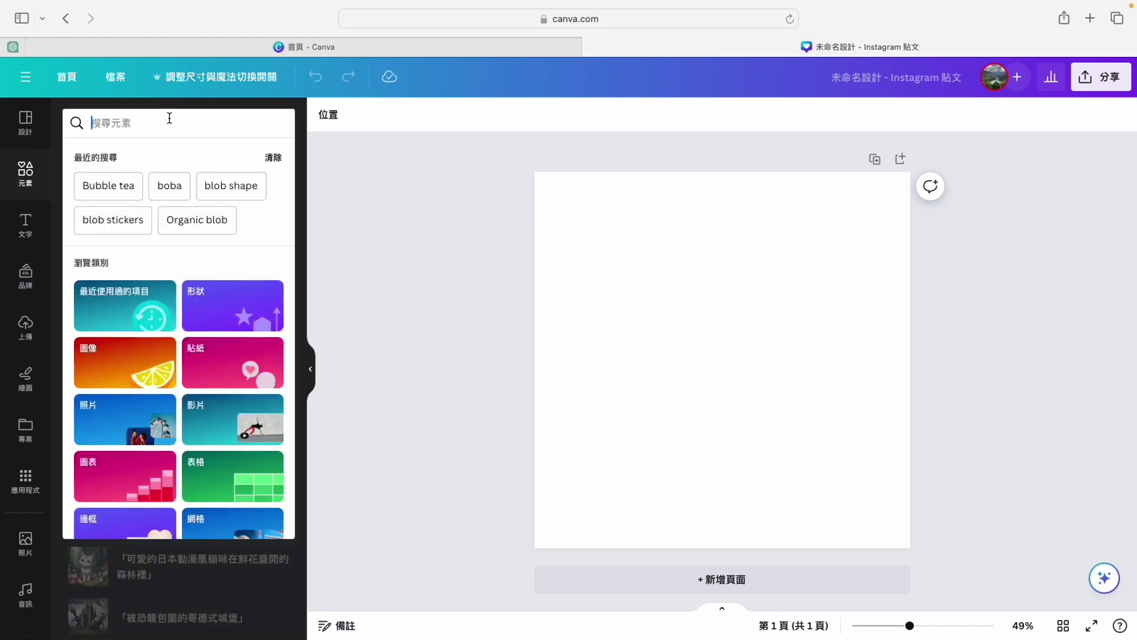
text(boba)
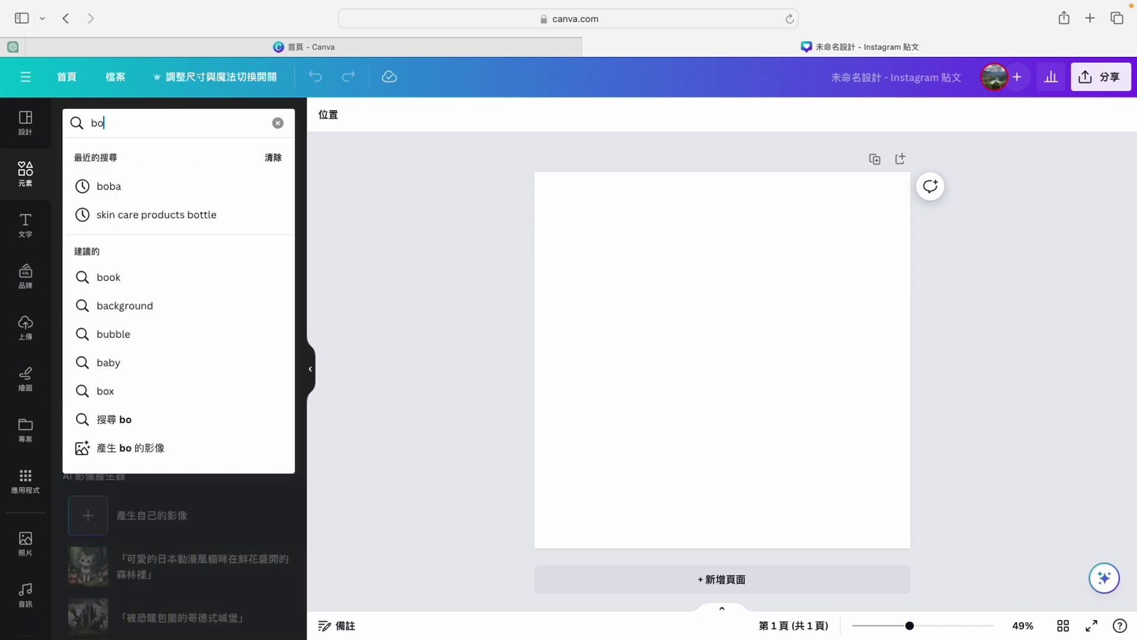
click(133, 198)
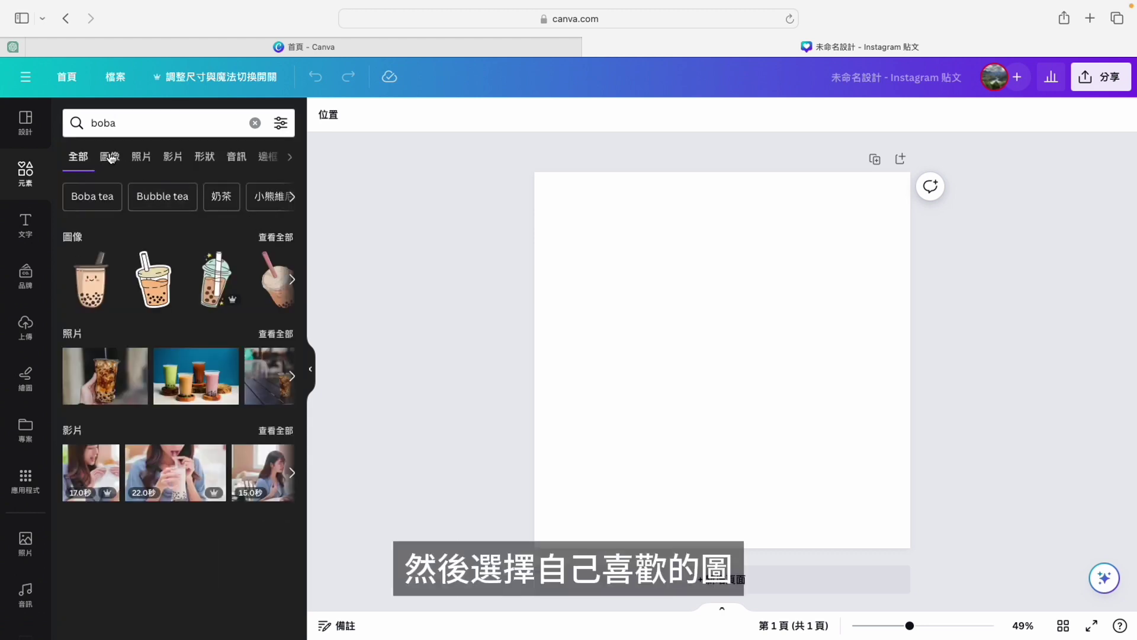
- Add the graphic of two splashing bubble tea glasses, align it to the page's lower-left corner and enlarge it slightly
click(288, 239)
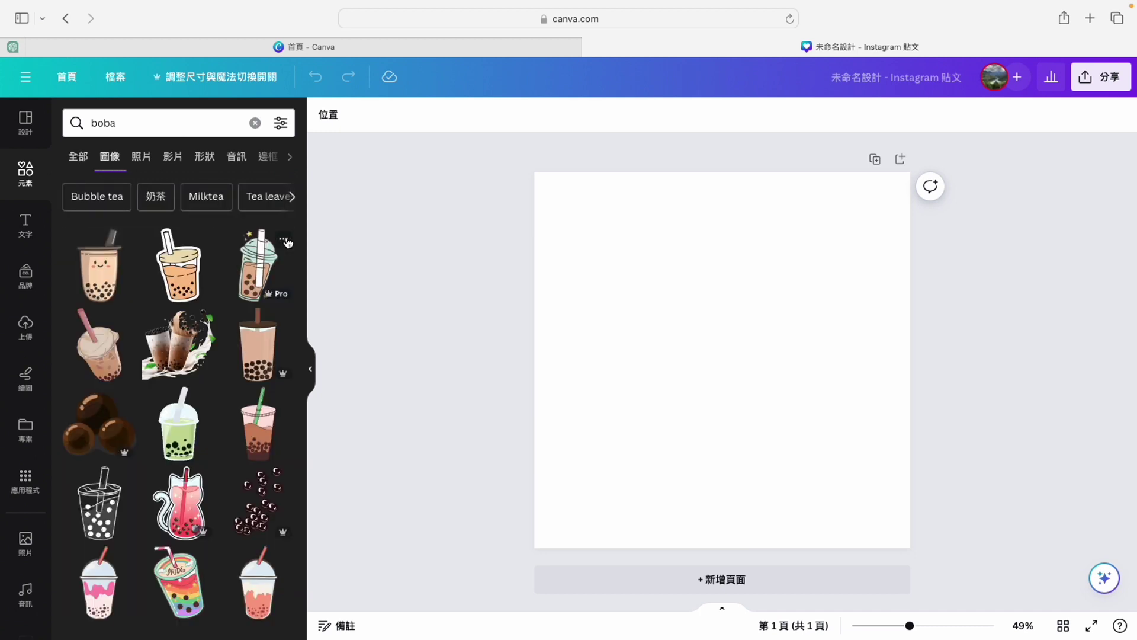
click(165, 356)
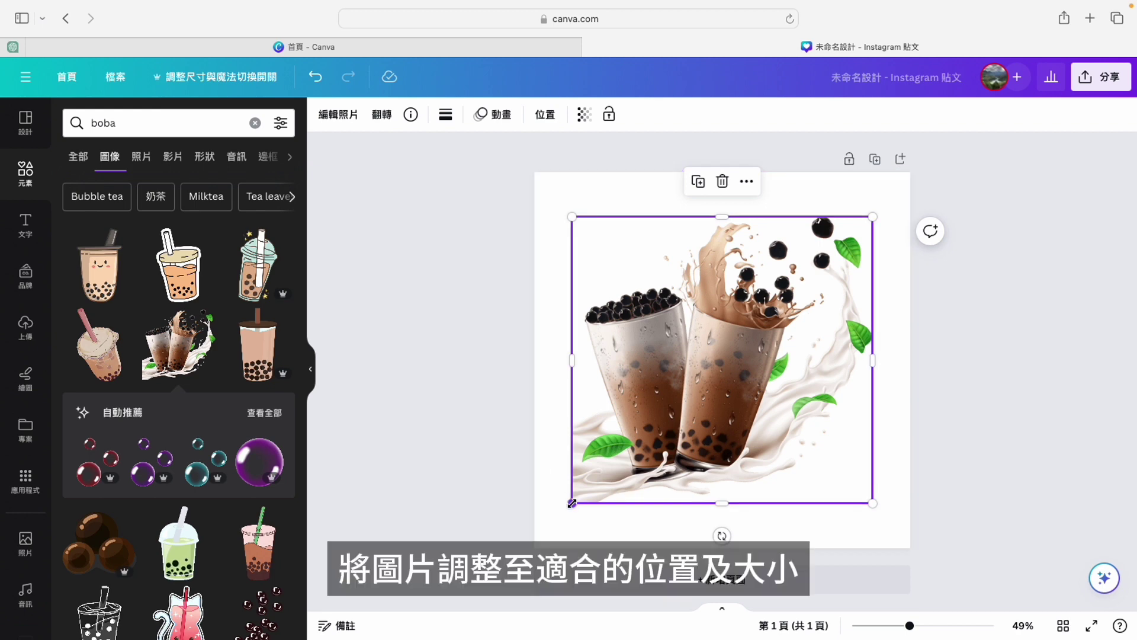
drag(674, 424, 640, 468)
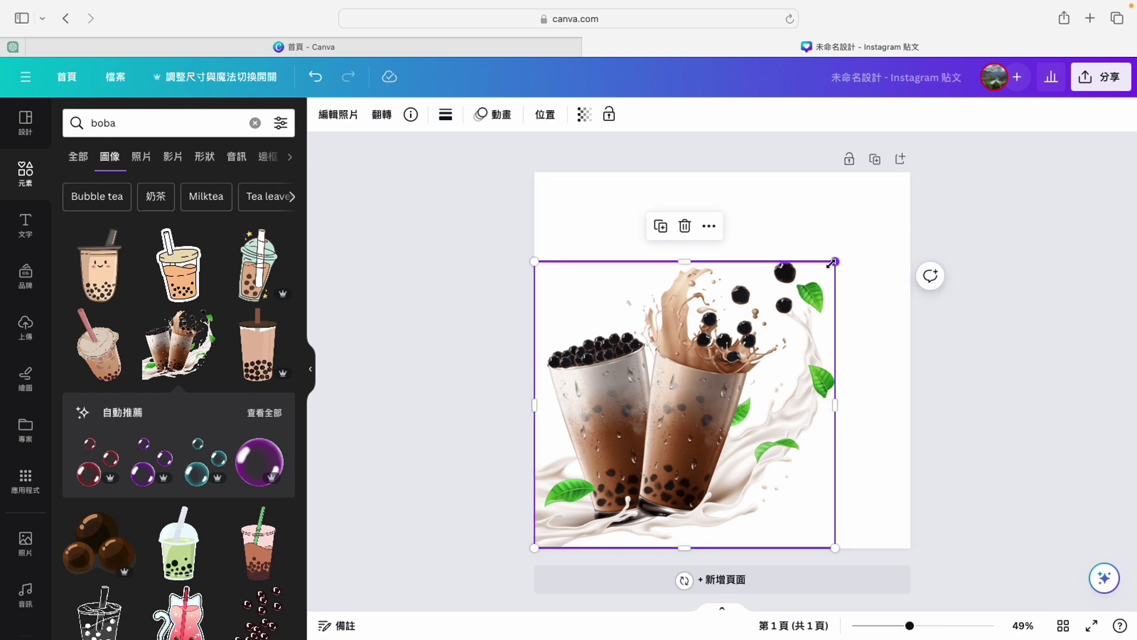
drag(834, 262, 878, 270)
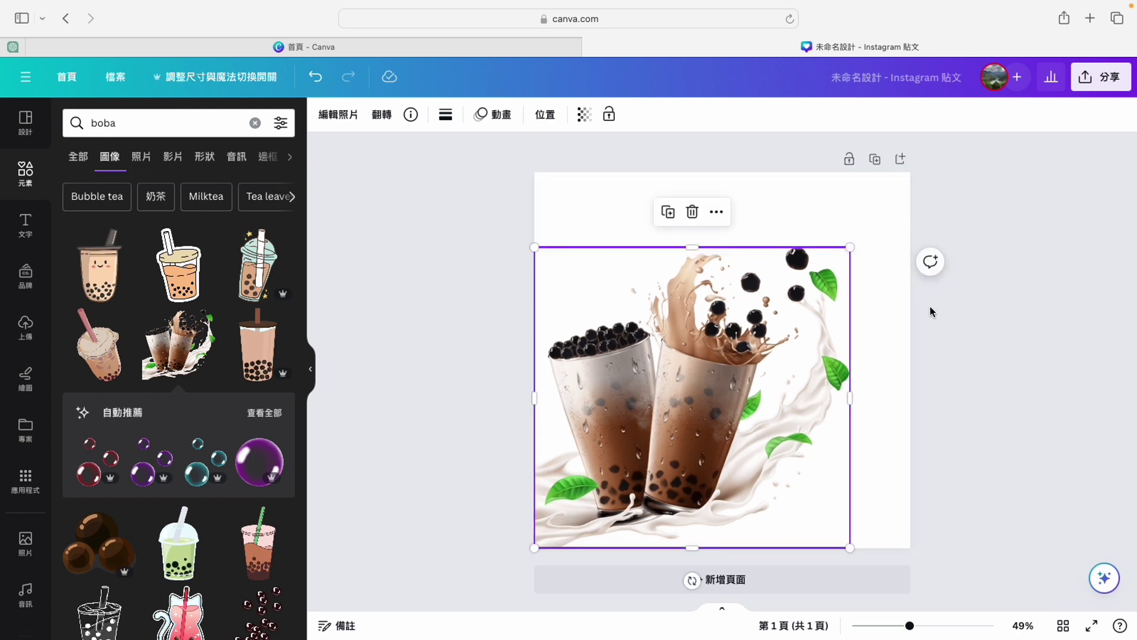
click(930, 310)
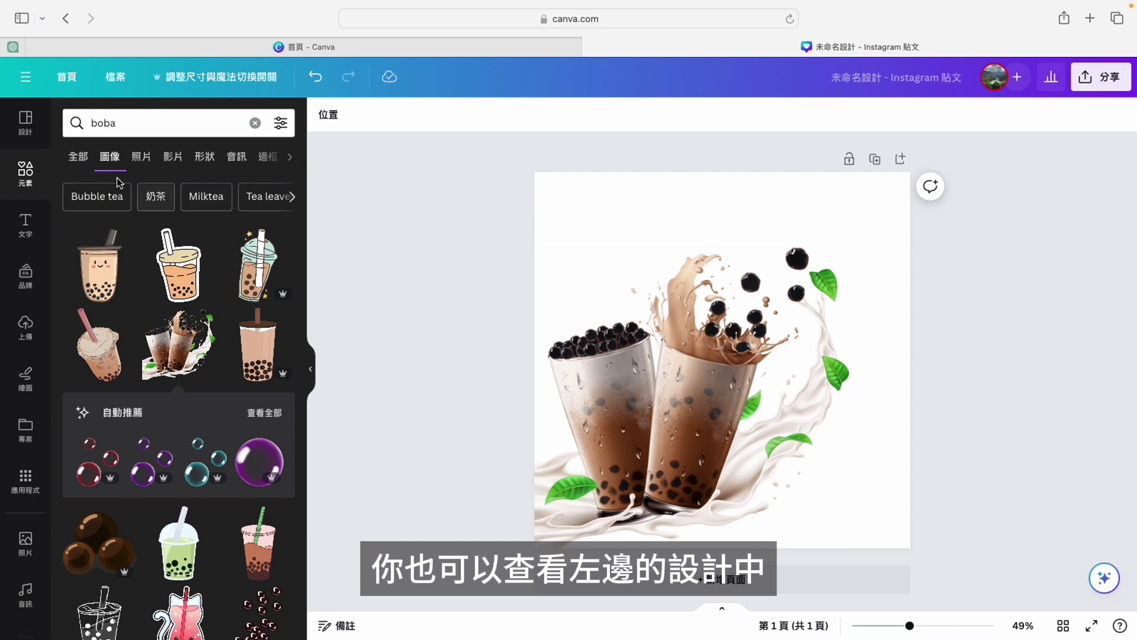
- Set the page background to the light beige photo colour #ede4dc
click(25, 123)
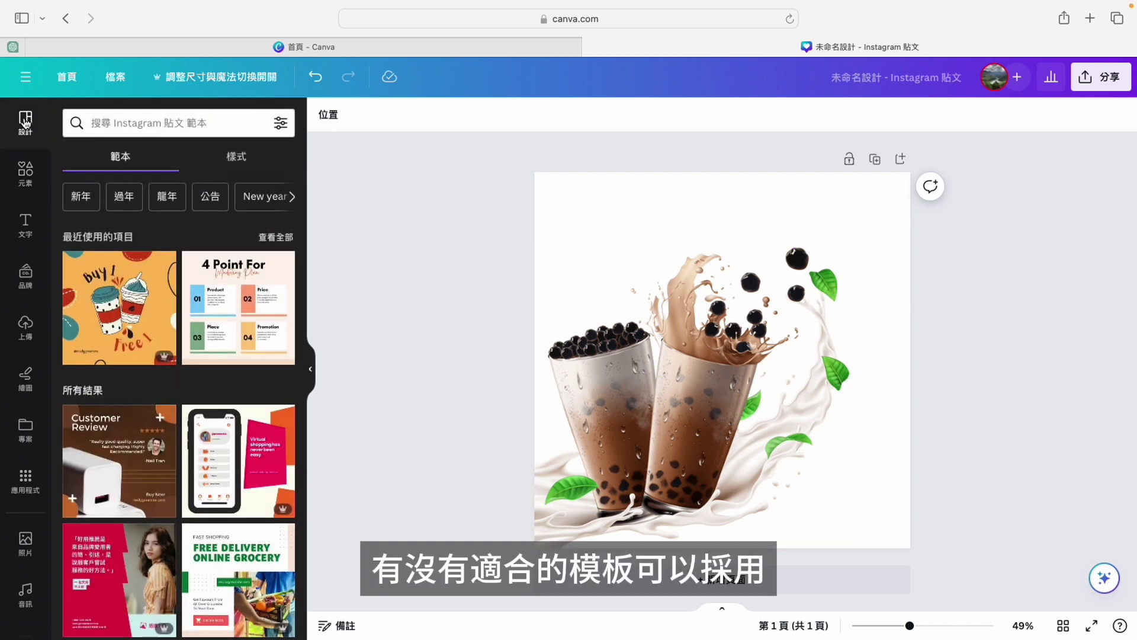
click(617, 205)
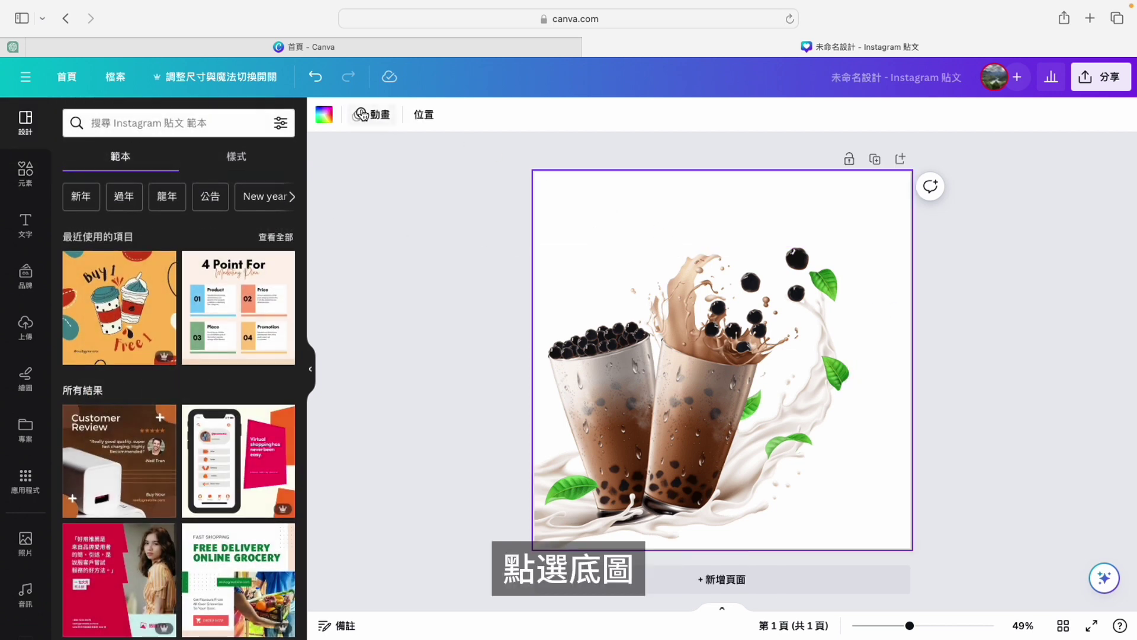
click(322, 116)
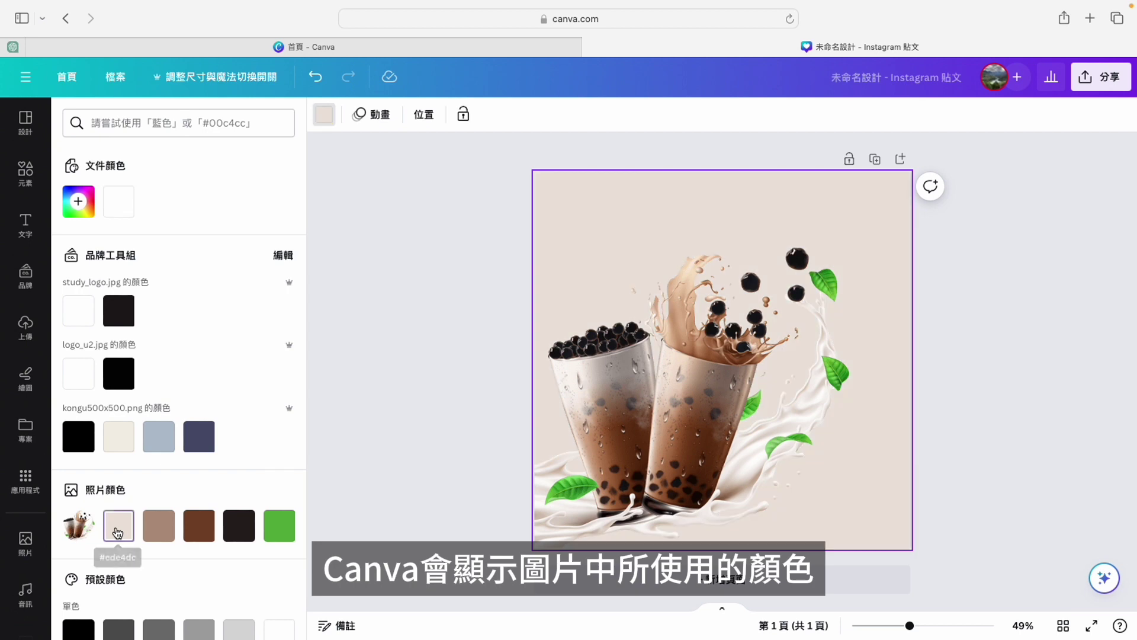
click(117, 531)
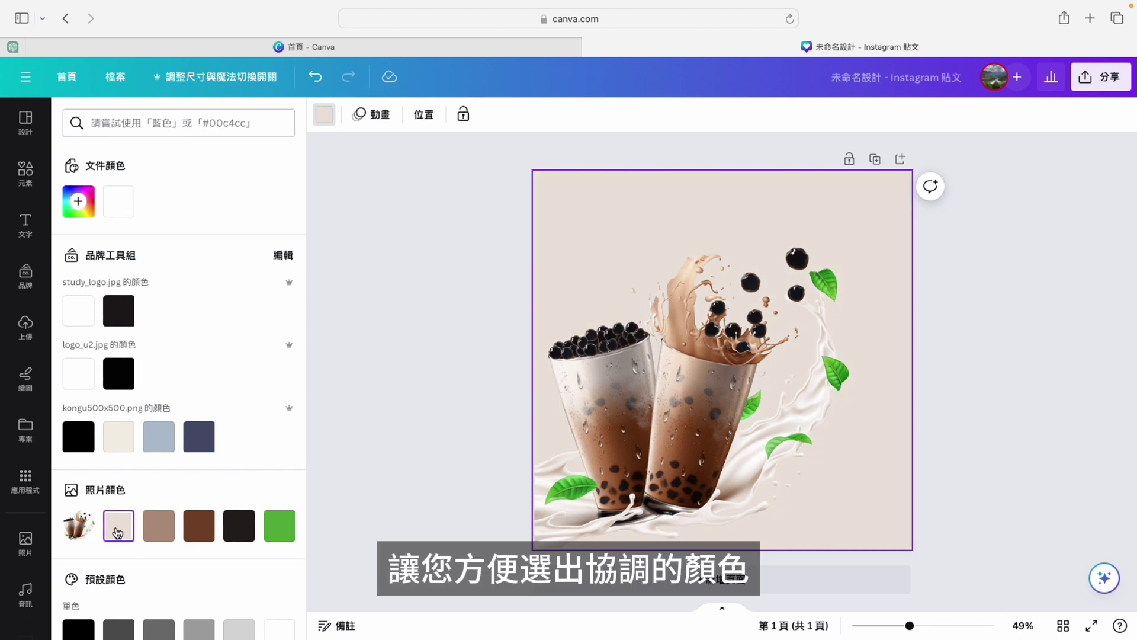
click(158, 526)
click(118, 532)
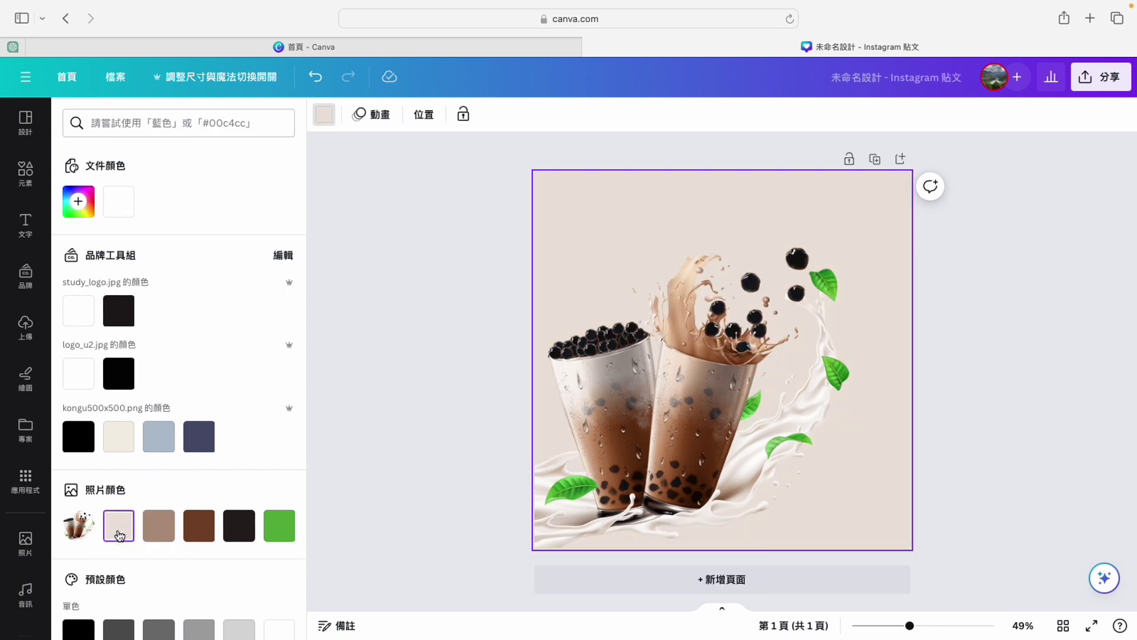
scroll(119, 535, down, 2)
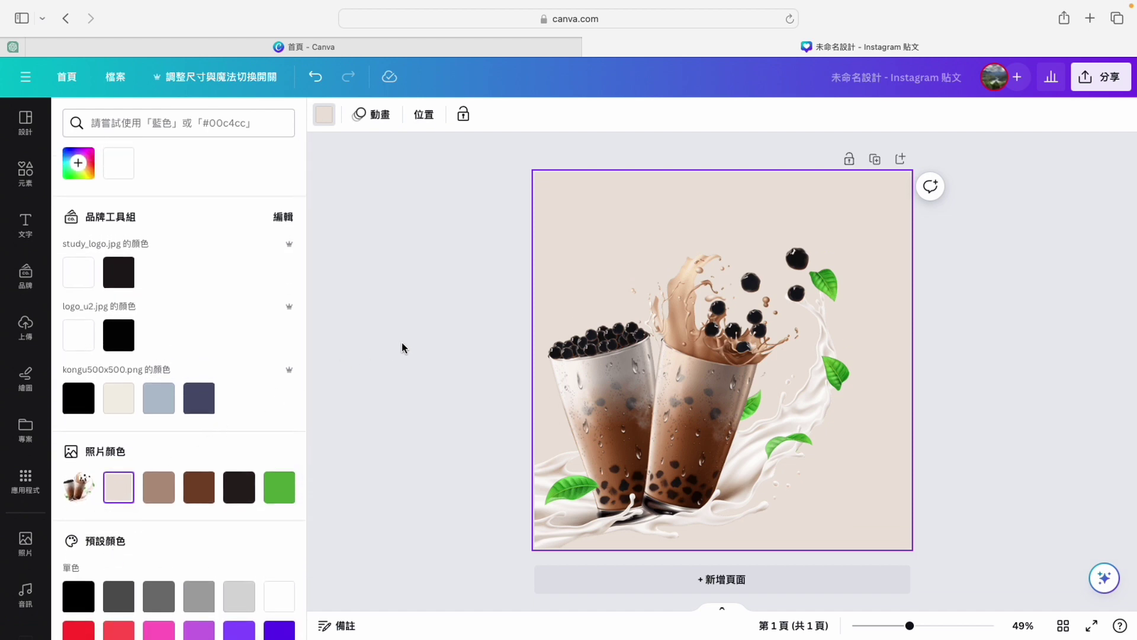
- Add the scattered tapioca pearls graphic, shrink and rotate it, and place it partly off the page's lower-right corner
click(39, 173)
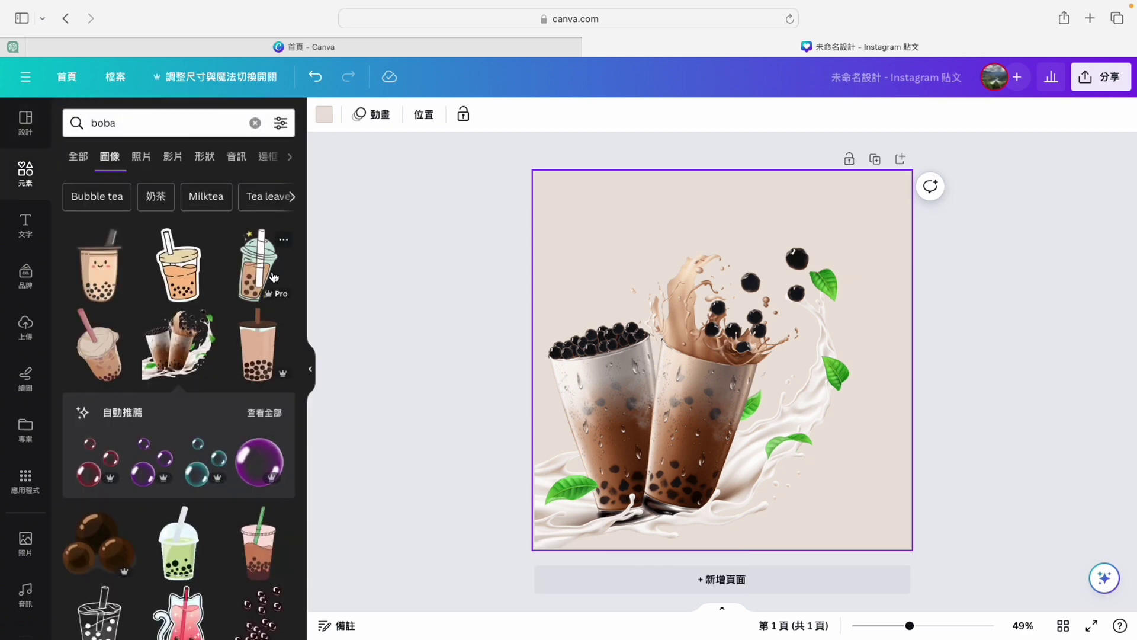
click(194, 130)
key(Return)
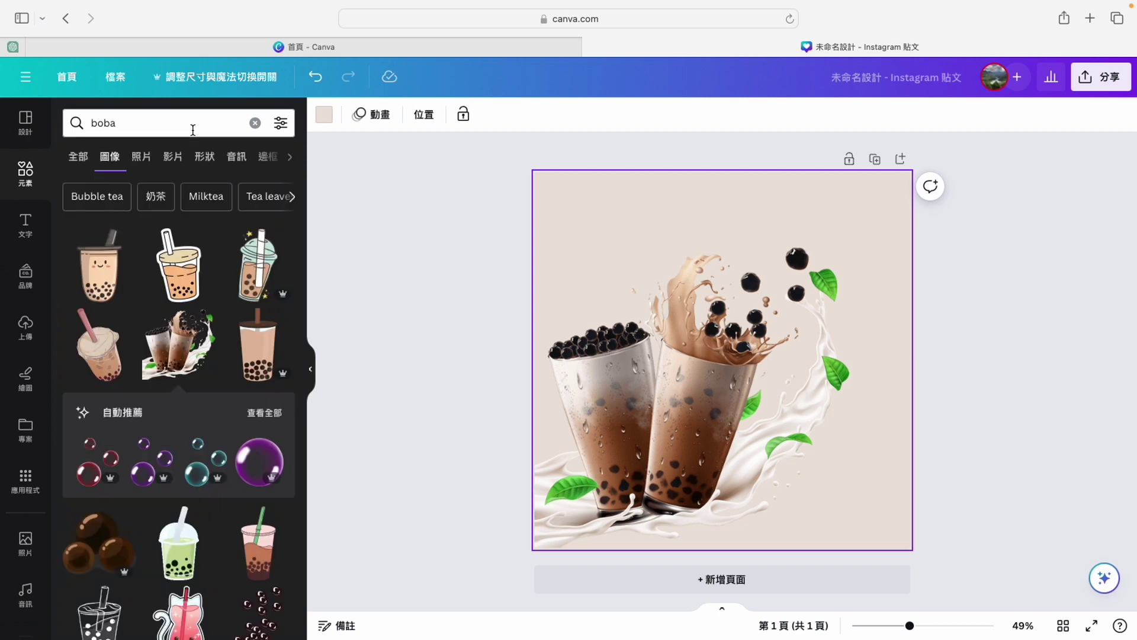
scroll(201, 261, down, 3)
click(259, 466)
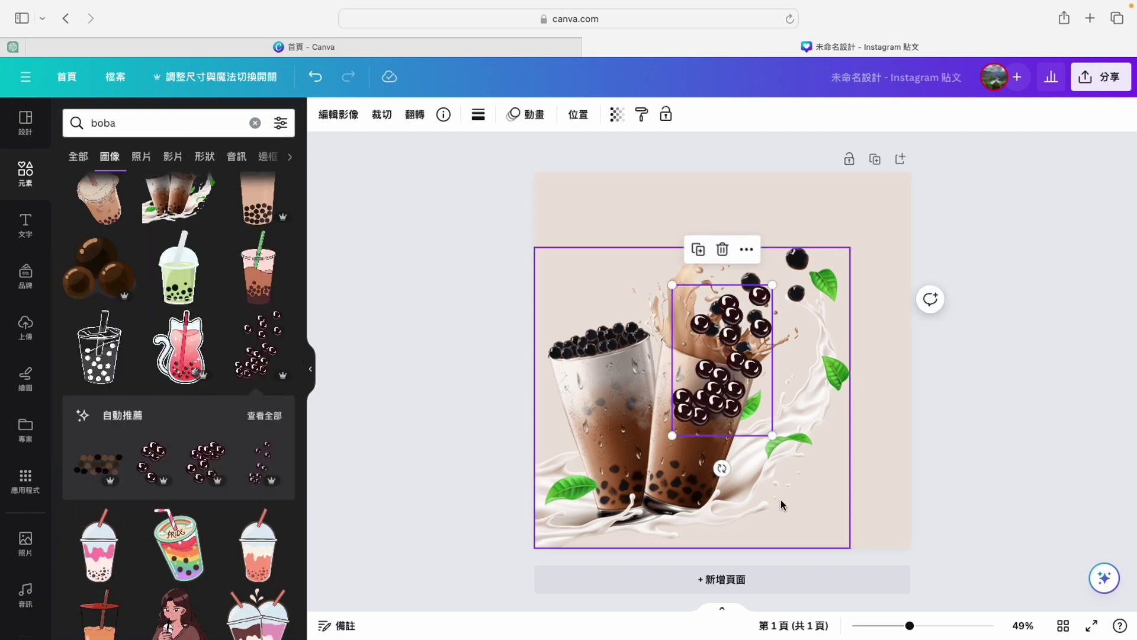
drag(724, 365, 861, 495)
drag(860, 599, 993, 571)
drag(858, 487, 900, 538)
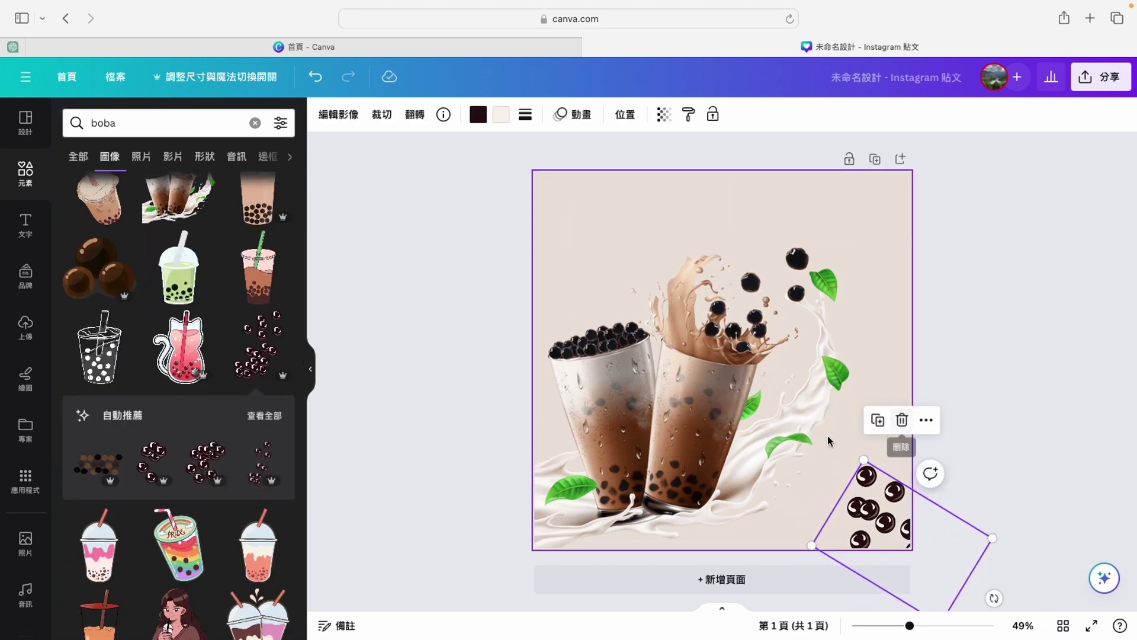
click(443, 353)
- Add a second scattered pearls graphic, rotate it and place it partly off the page's upper-left corner
click(254, 356)
drag(722, 360, 548, 264)
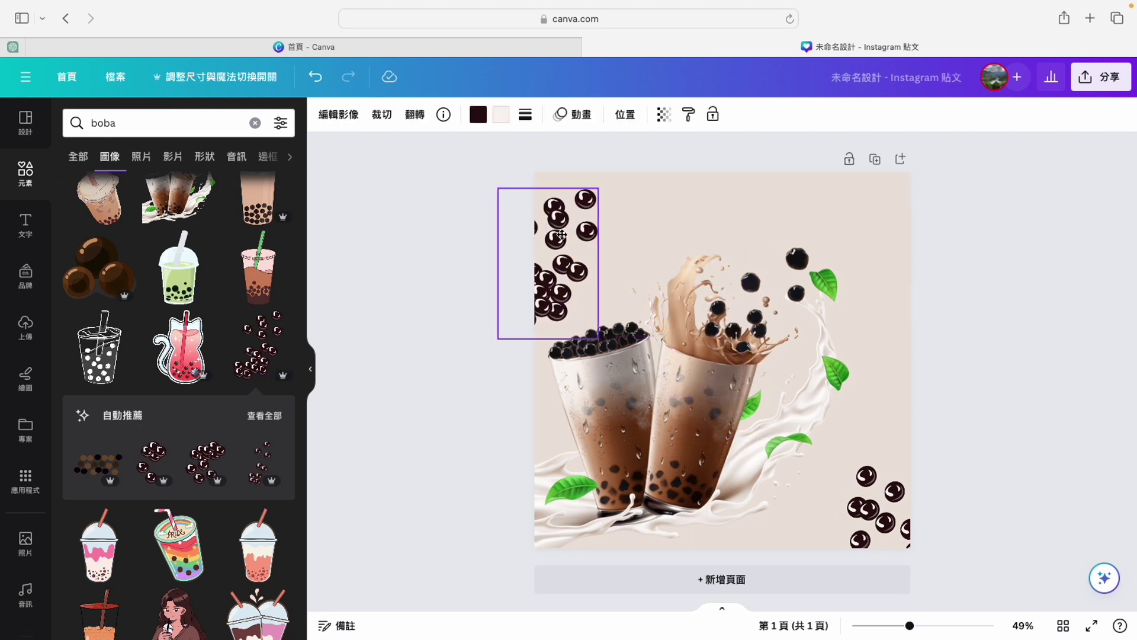
drag(547, 372, 458, 364)
drag(536, 246, 511, 189)
drag(446, 292, 409, 223)
drag(455, 262, 457, 256)
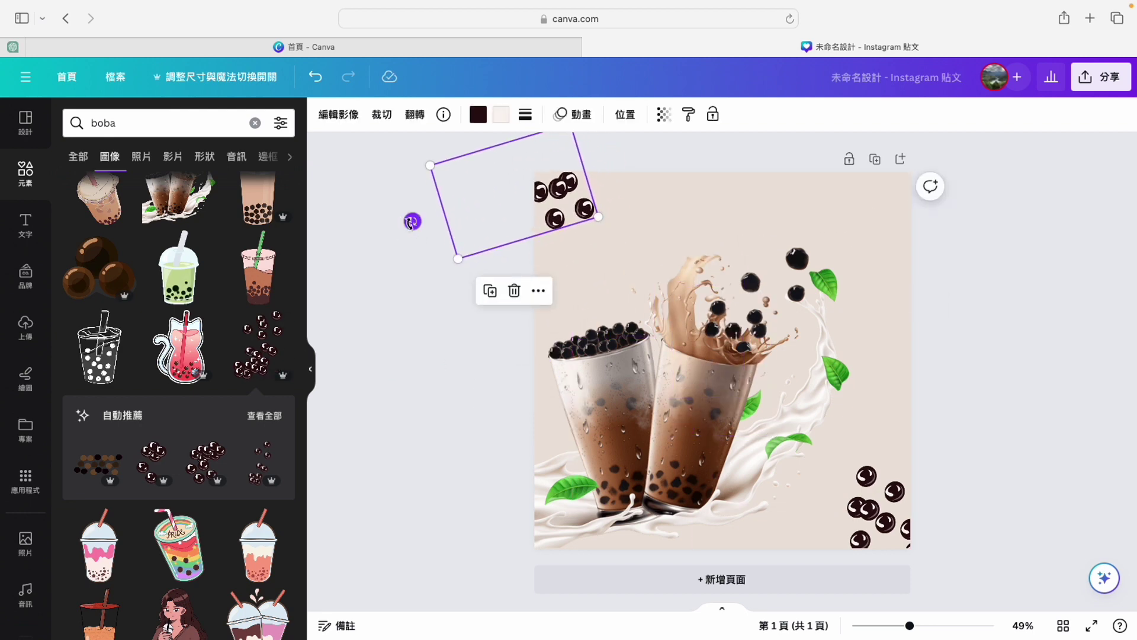
drag(411, 218, 421, 168)
drag(502, 183, 498, 186)
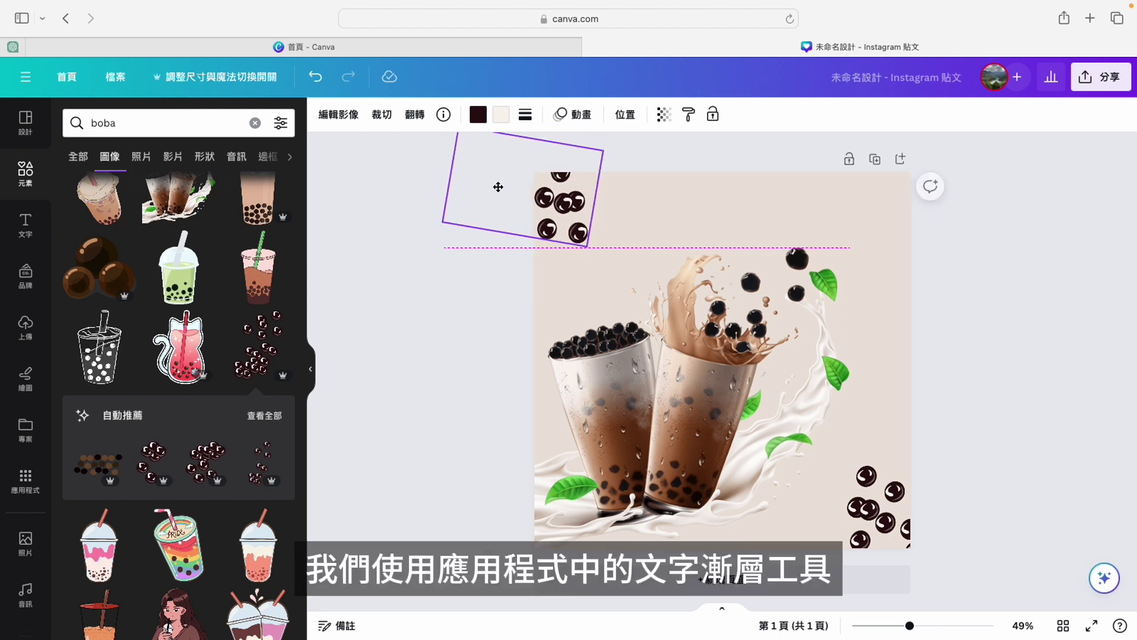
click(415, 312)
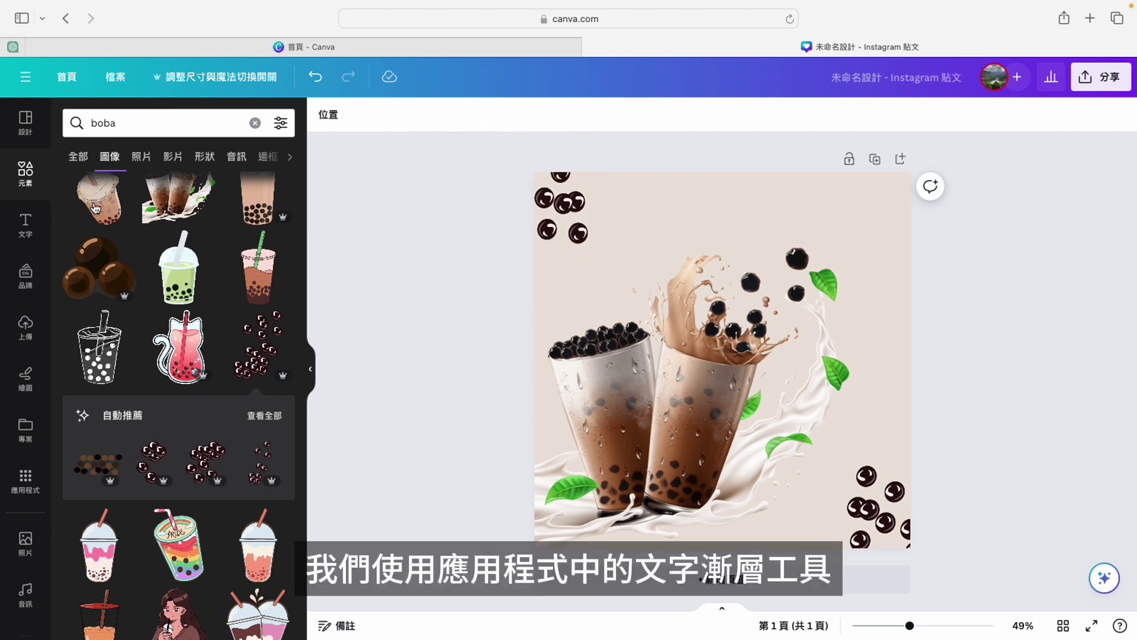
- Find the TypeGradient app among the featured apps and open it
click(24, 480)
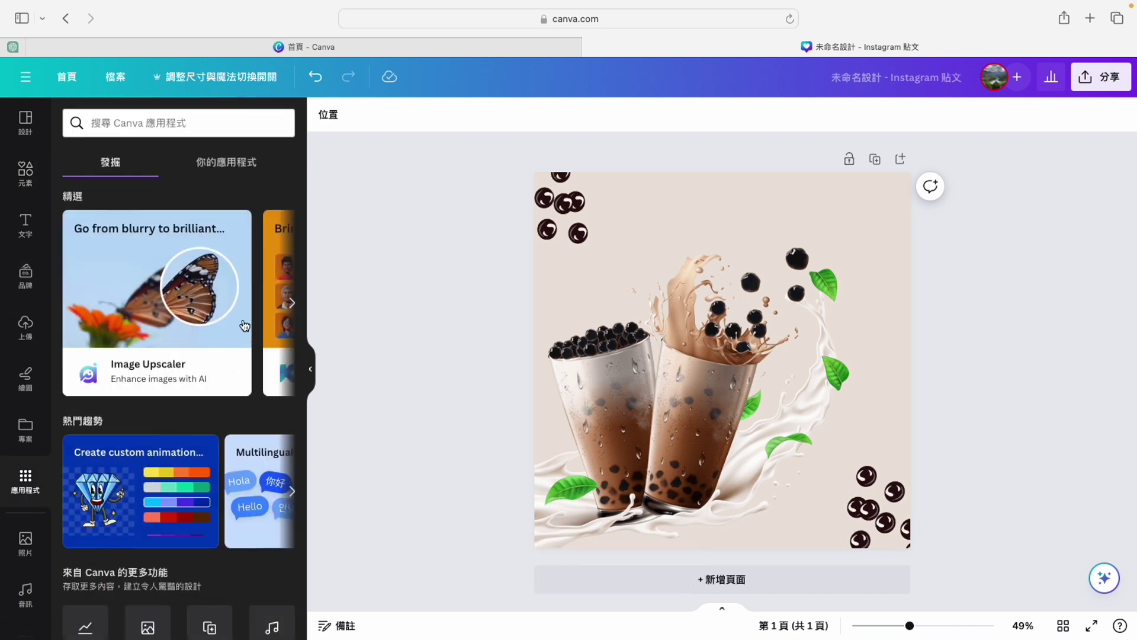
scroll(247, 335, right, 4)
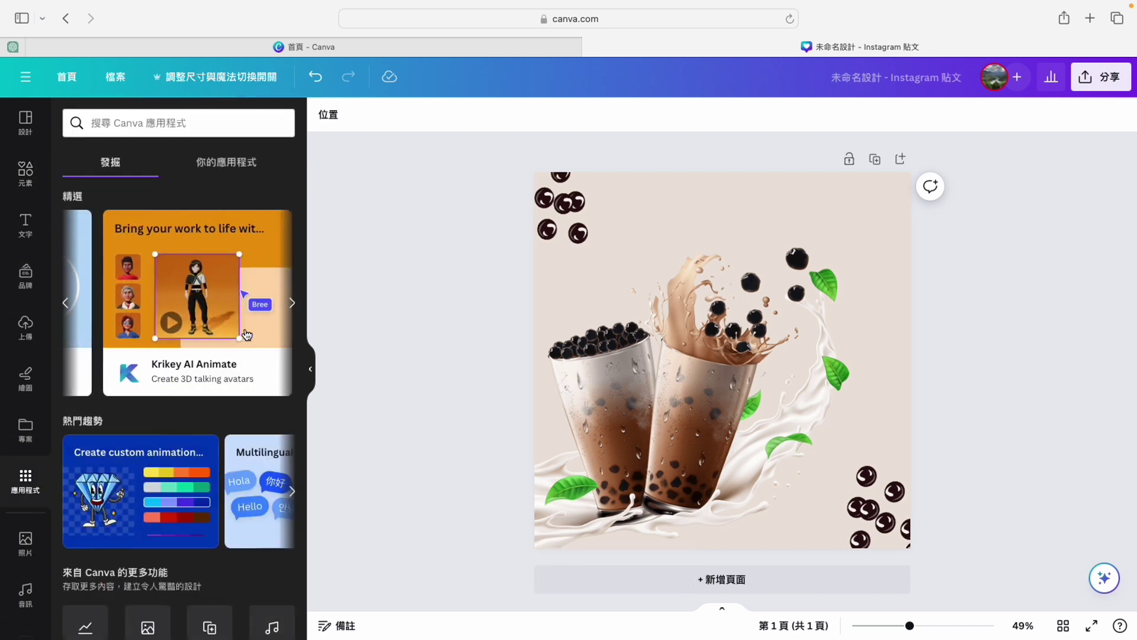
scroll(247, 334, right, 5)
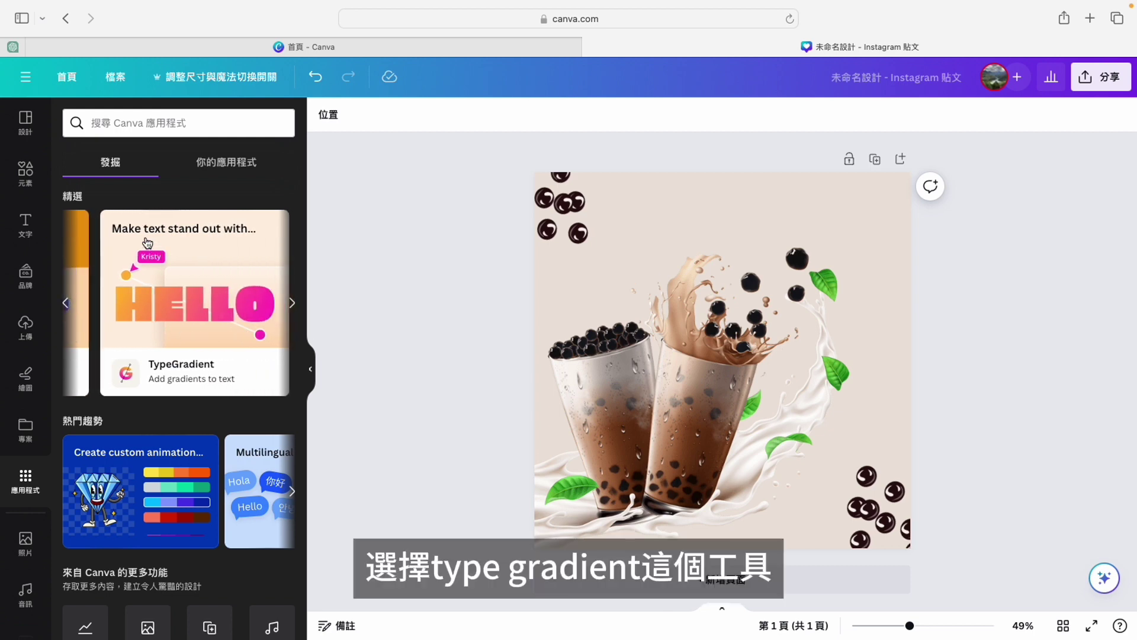
click(177, 376)
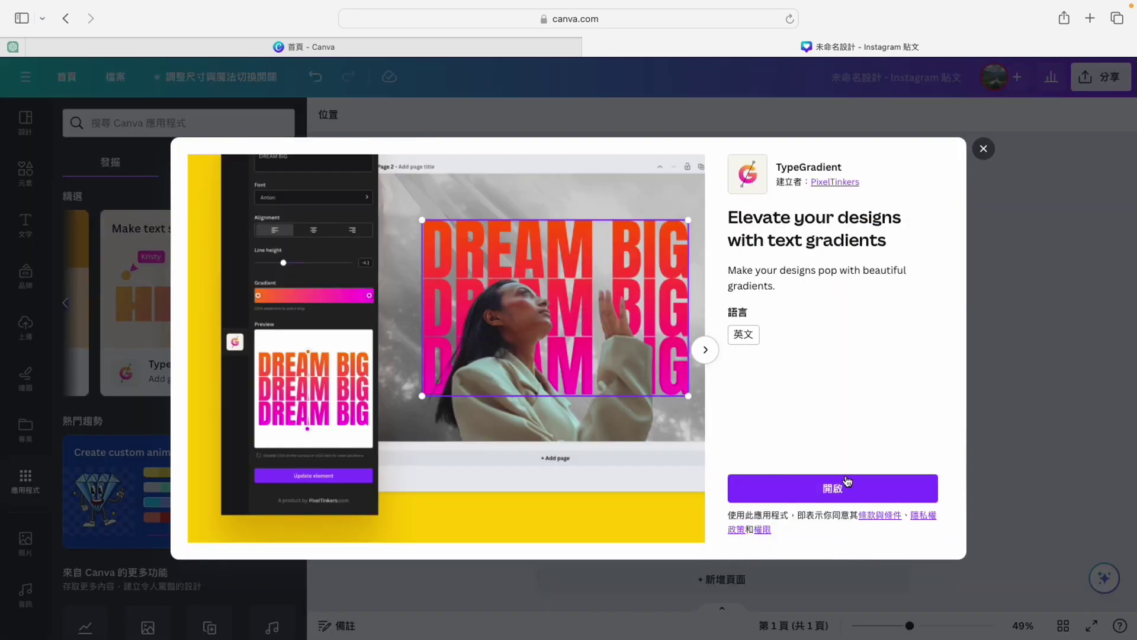
click(848, 483)
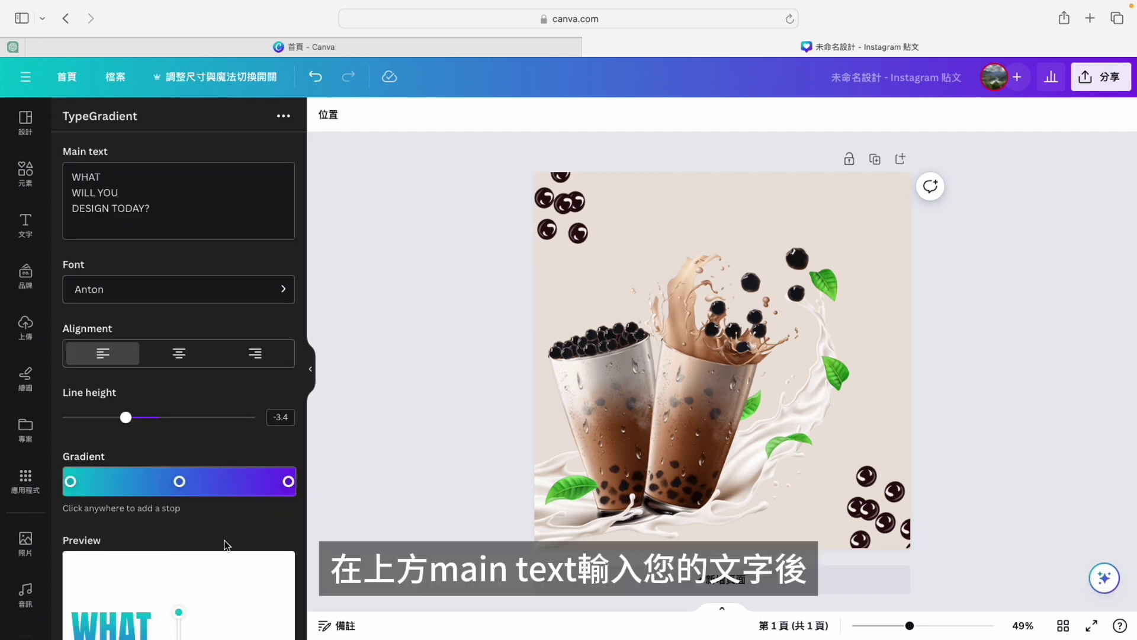
- Replace the TypeGradient main text with "Boba"
scroll(224, 539, down, 5)
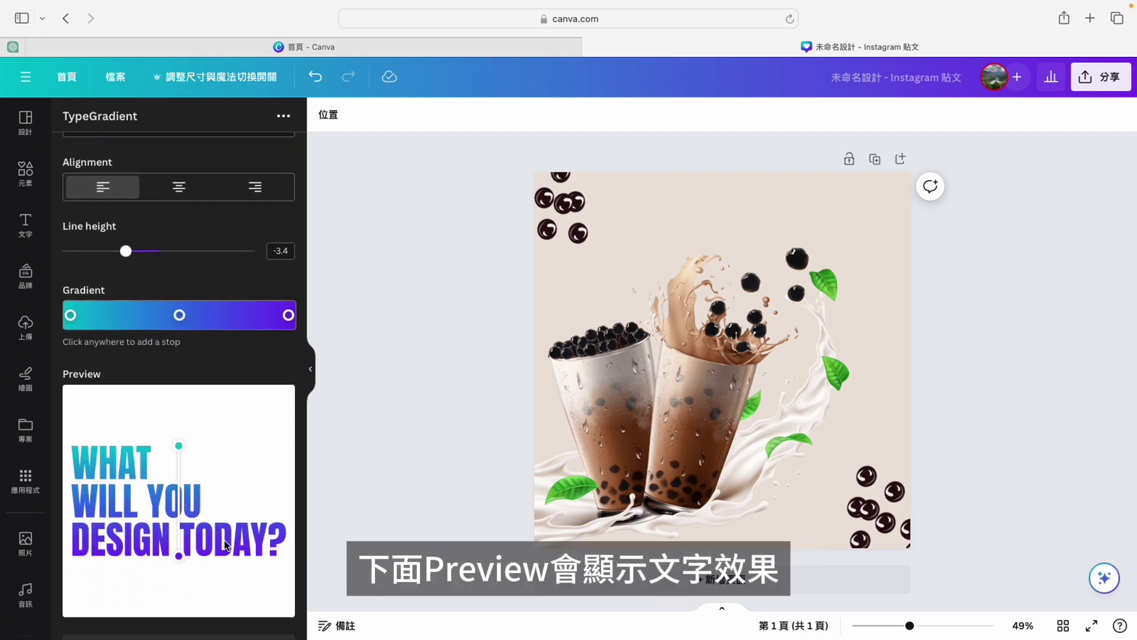
scroll(224, 539, up, 5)
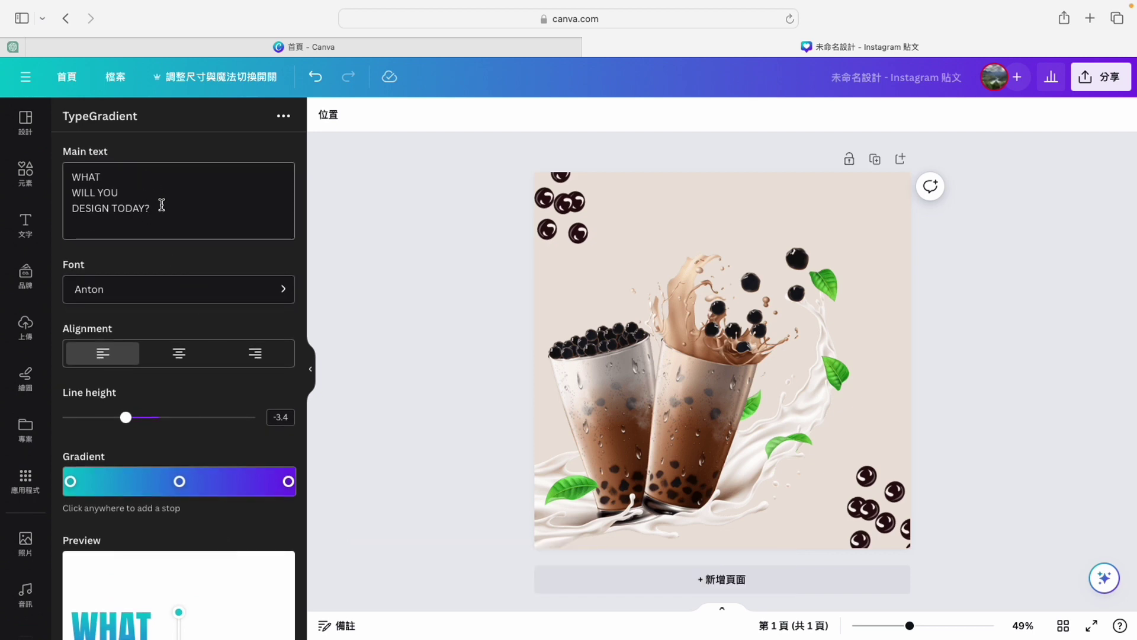
drag(162, 204, 60, 172)
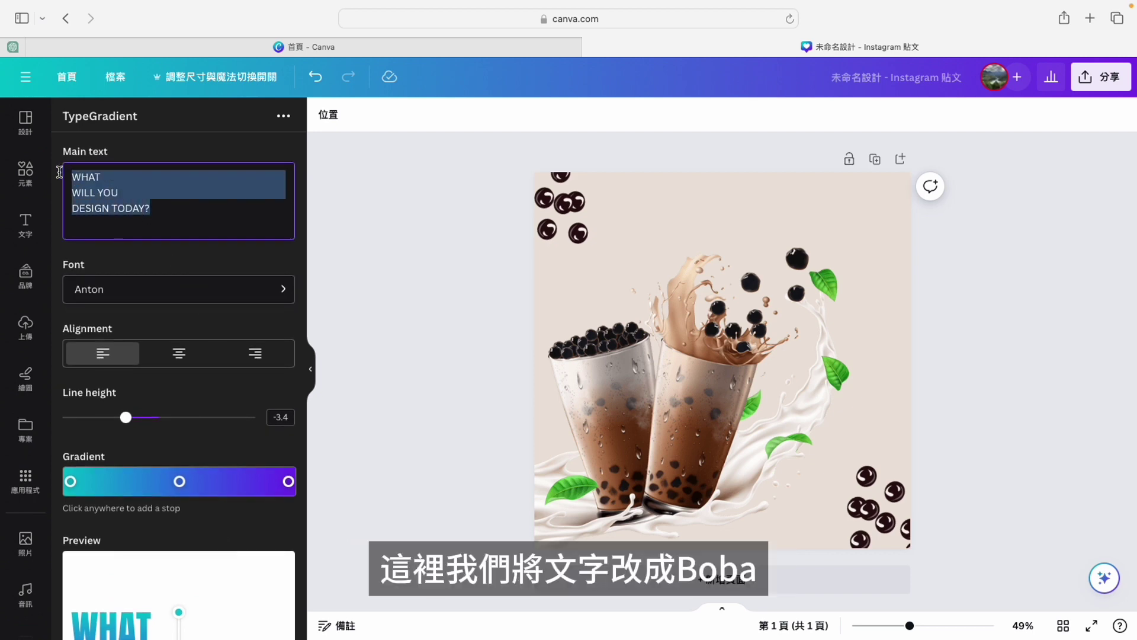
text(Boba)
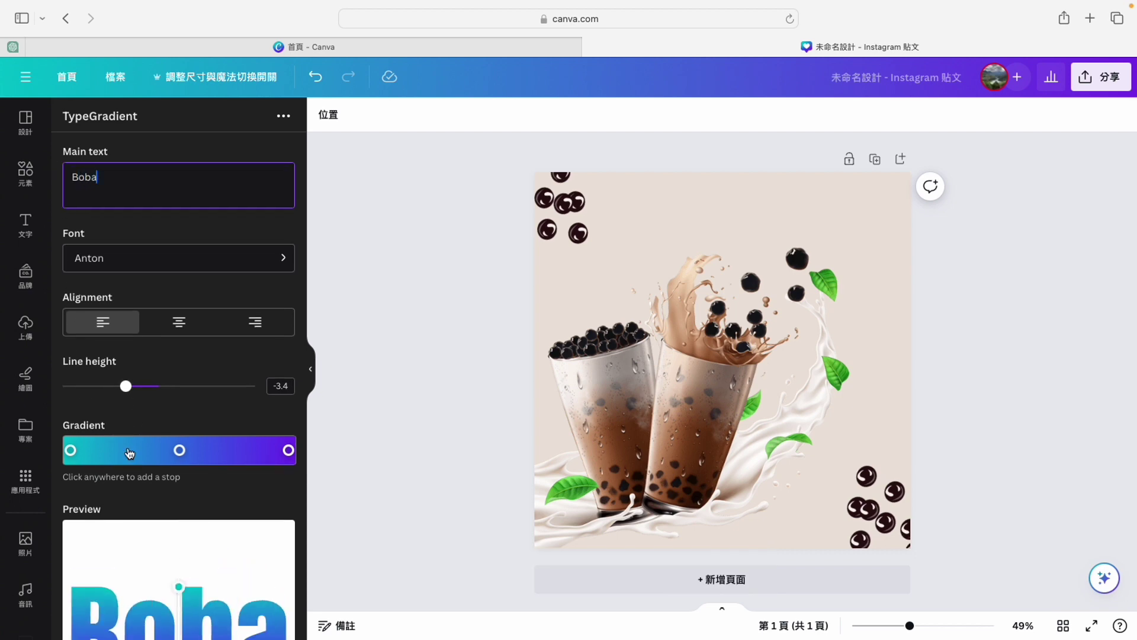
- Set the font of the "Boba" gradient text to Adlam
scroll(130, 453, down, 2)
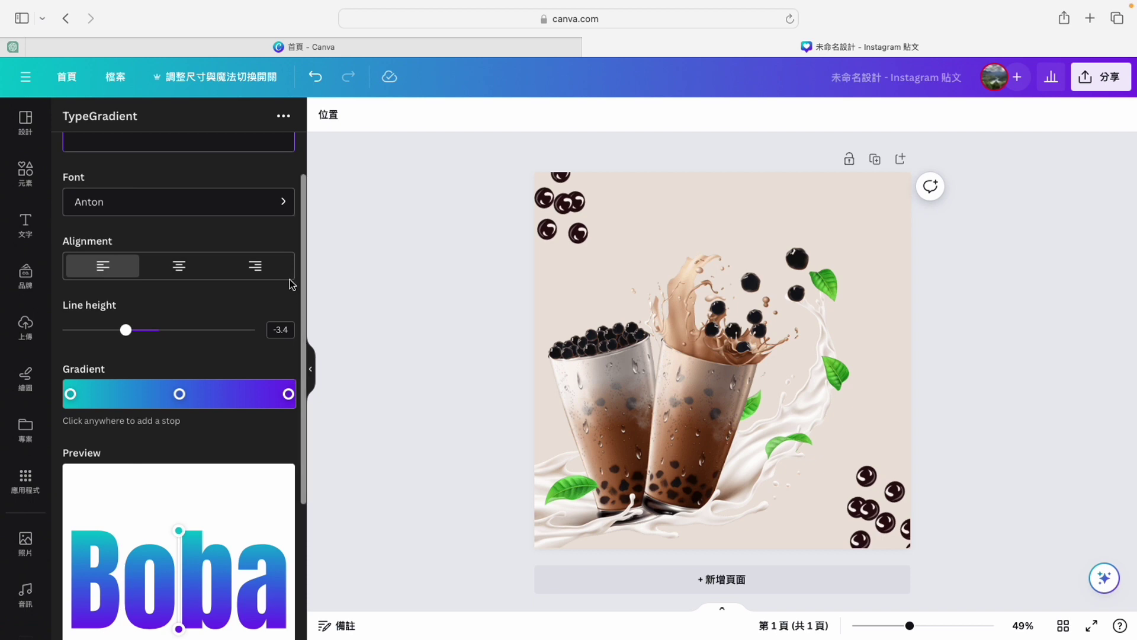
click(285, 206)
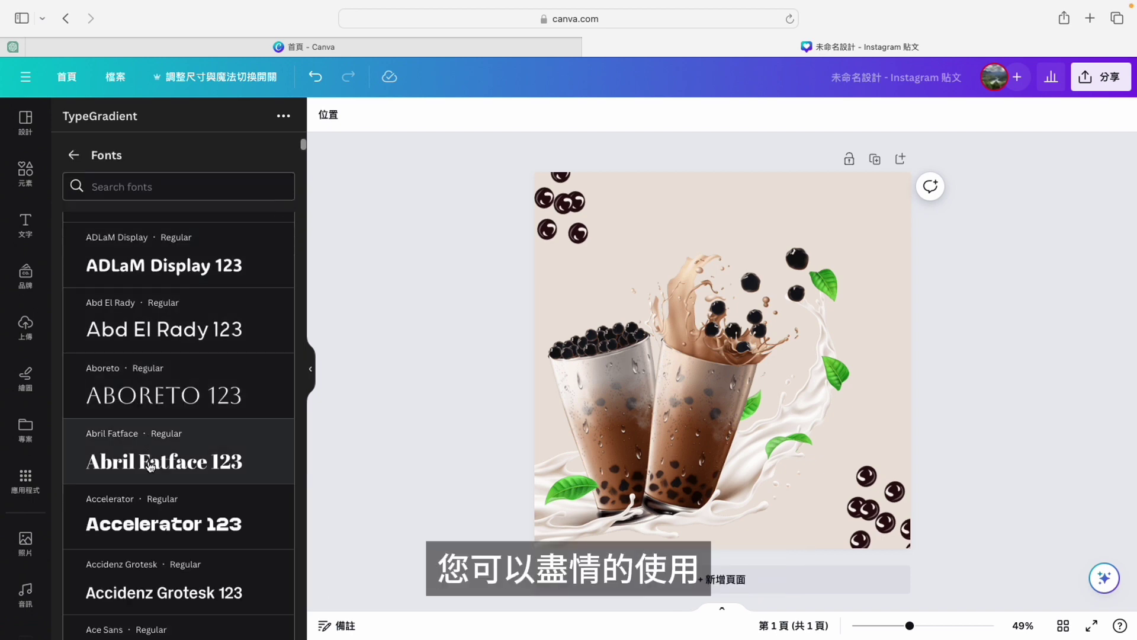
scroll(150, 467, down, 5)
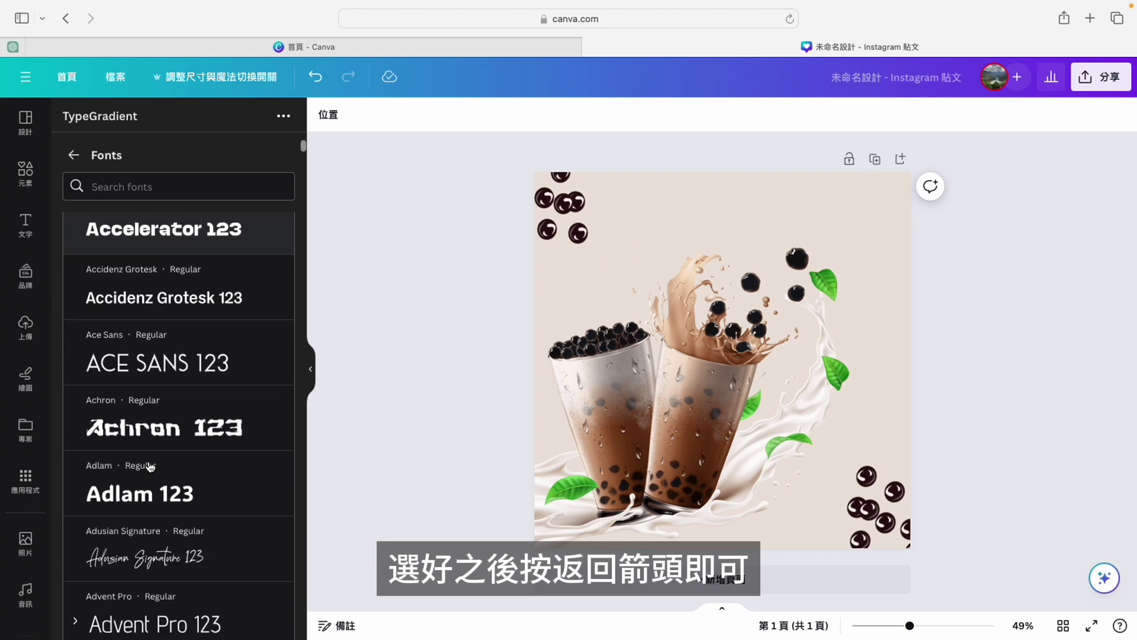
scroll(150, 468, down, 1)
click(127, 423)
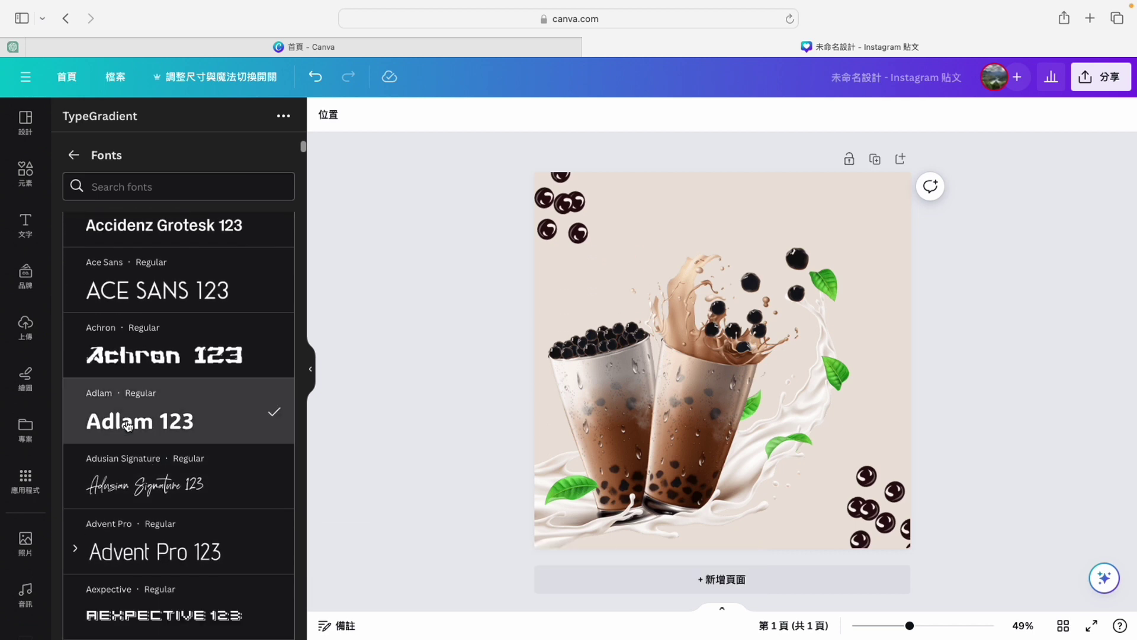
click(76, 156)
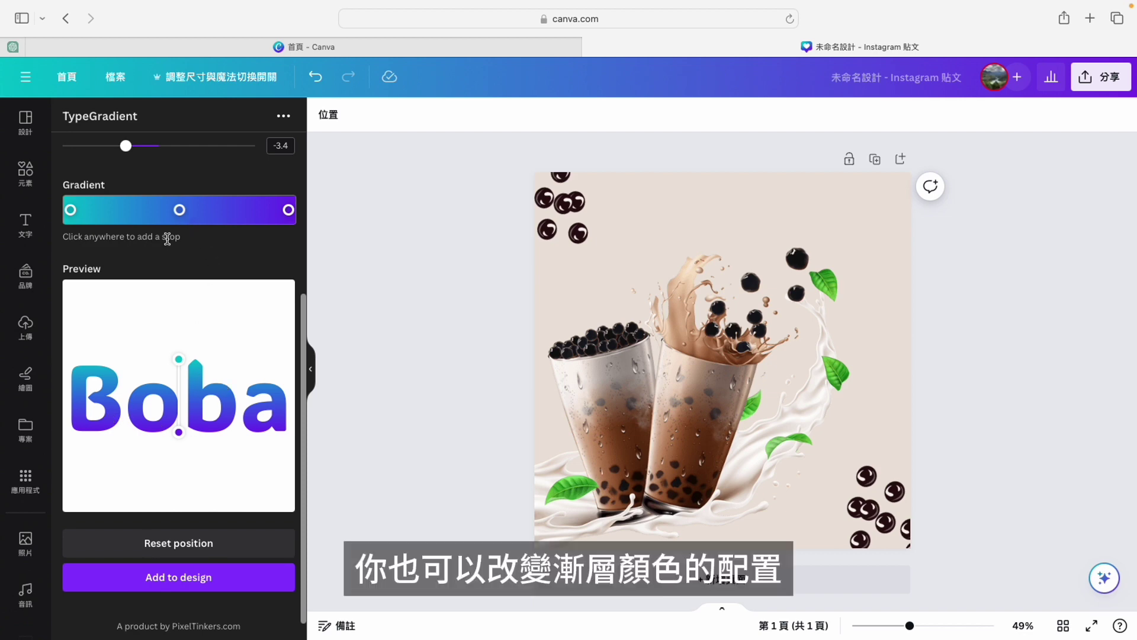
- Recolour the gradient's first stop brown and its middle stop a pale, near-white tone
scroll(168, 239, up, 3)
scroll(169, 243, down, 1)
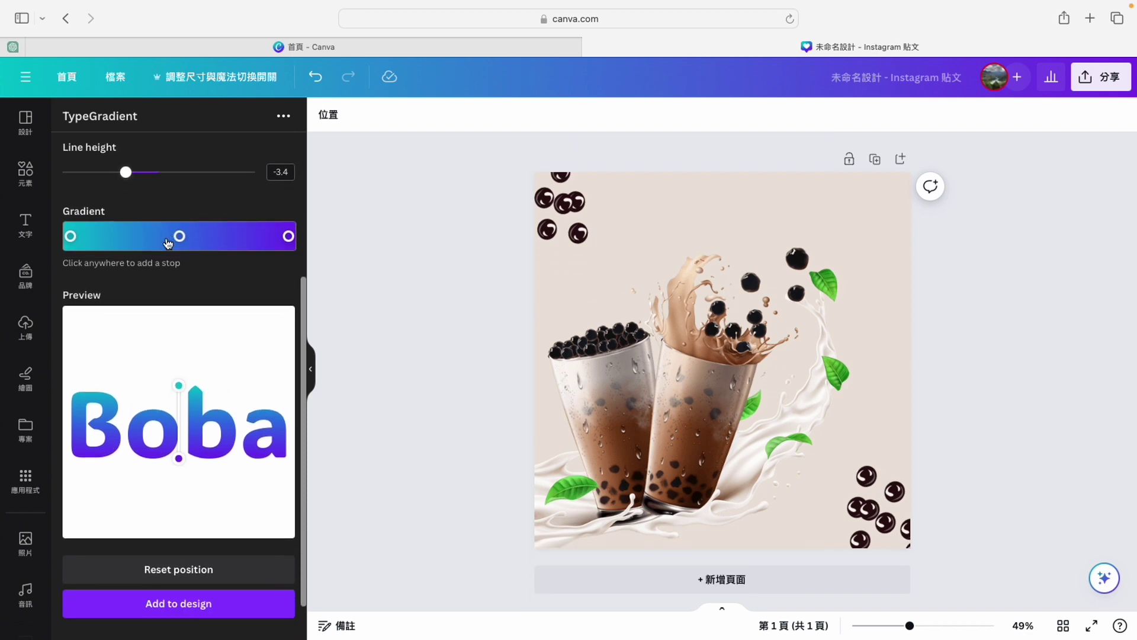
scroll(168, 243, down, 1)
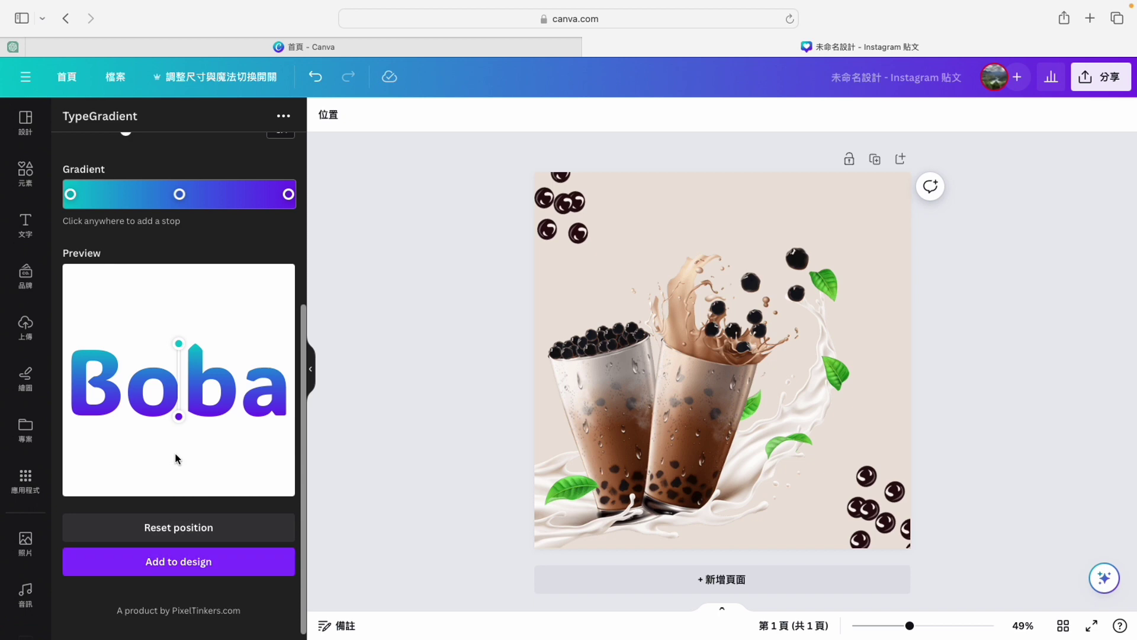
click(71, 196)
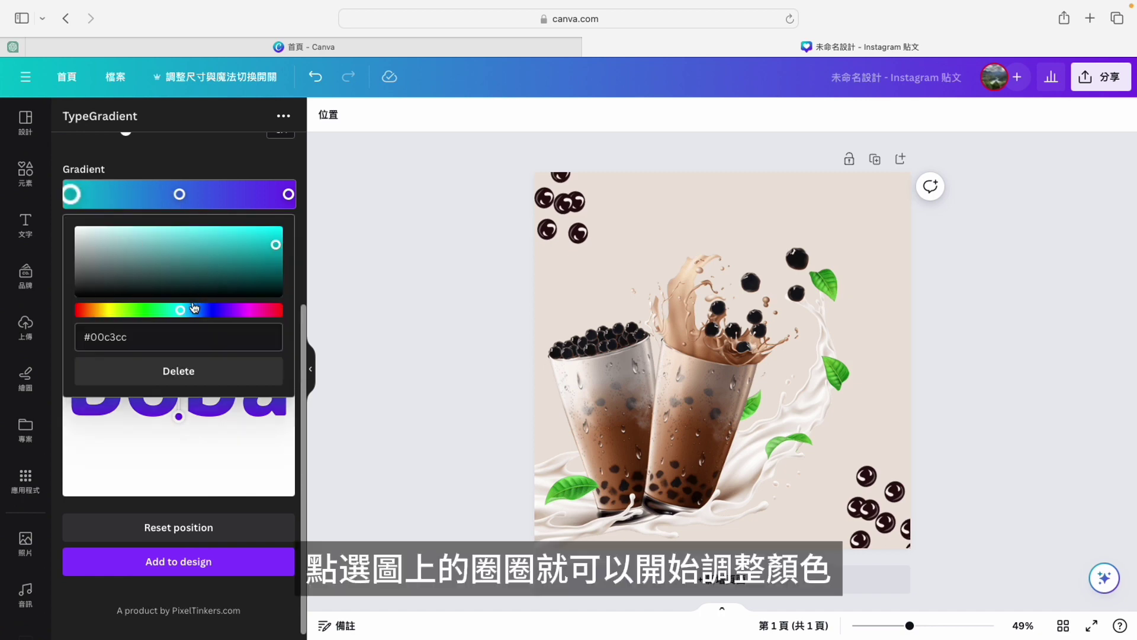
drag(181, 314, 90, 310)
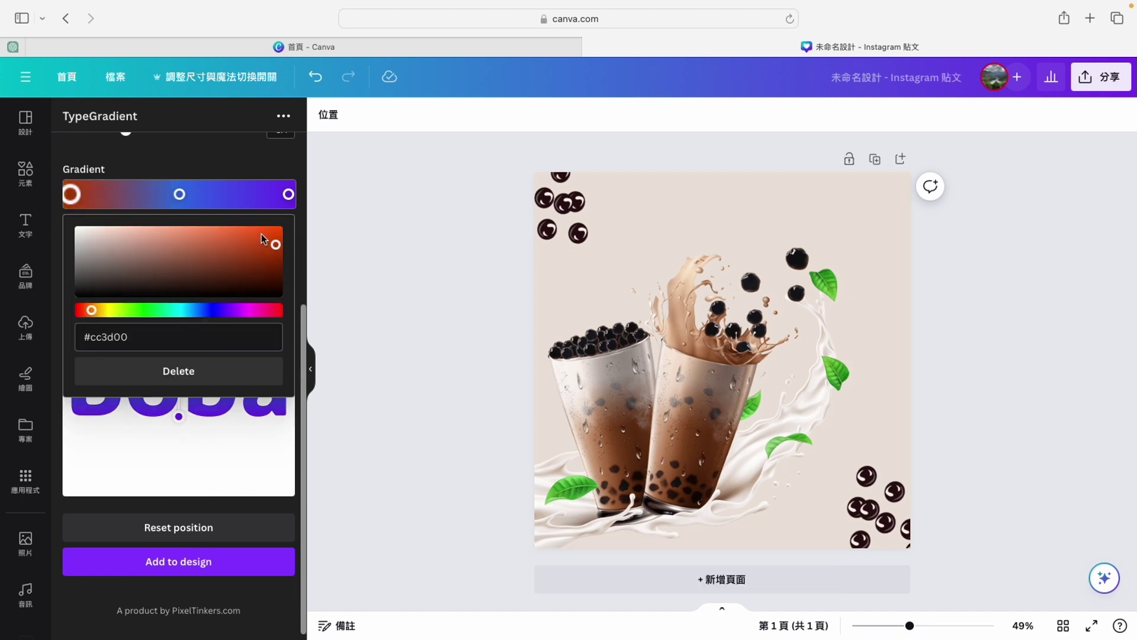
drag(249, 265, 98, 234)
click(180, 194)
click(71, 194)
drag(209, 268, 238, 259)
- Give the gradient's last stop the same brown as the first stop, #833a1a
click(288, 194)
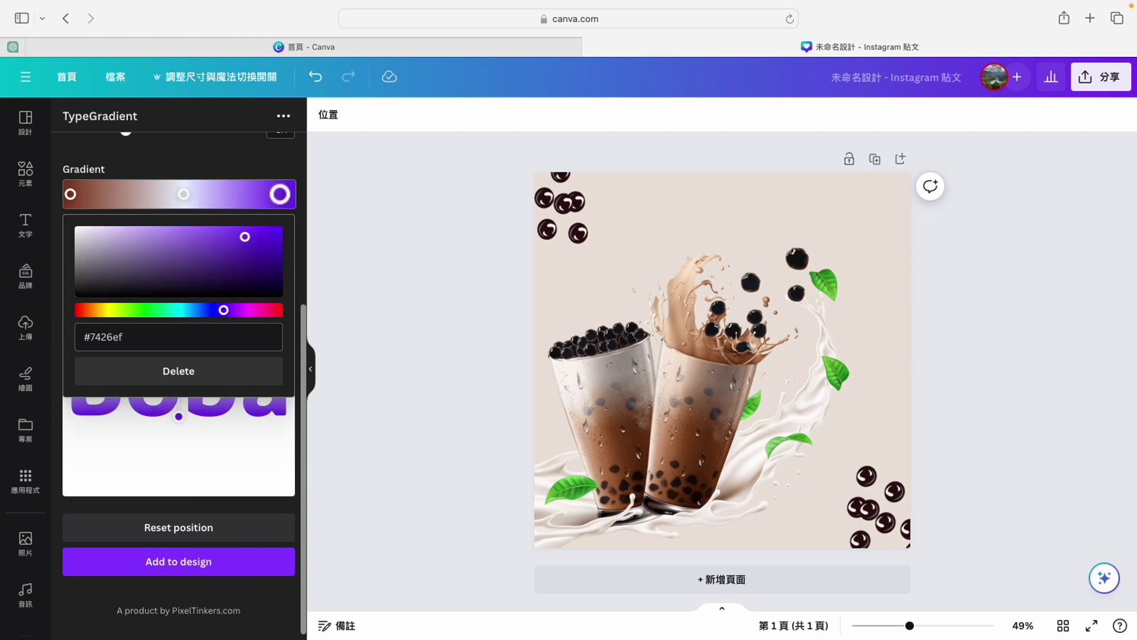
drag(223, 310, 93, 326)
drag(216, 261, 195, 273)
click(286, 199)
scroll(167, 264, up, 1)
scroll(73, 202, left, 1)
click(72, 200)
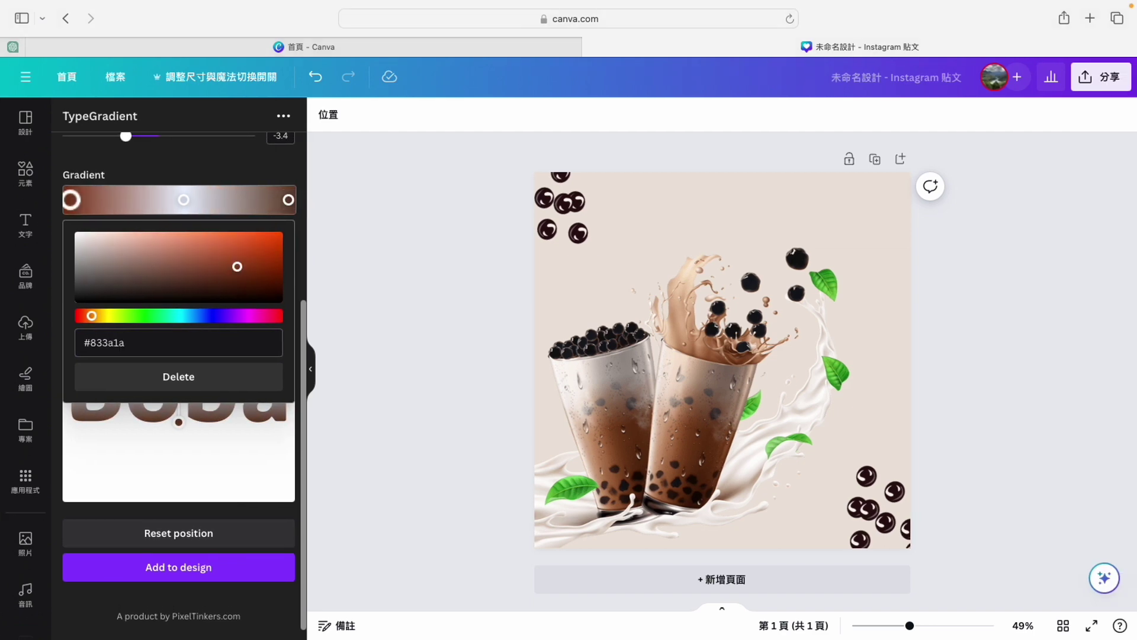
click(289, 201)
click(172, 344)
text(#833)
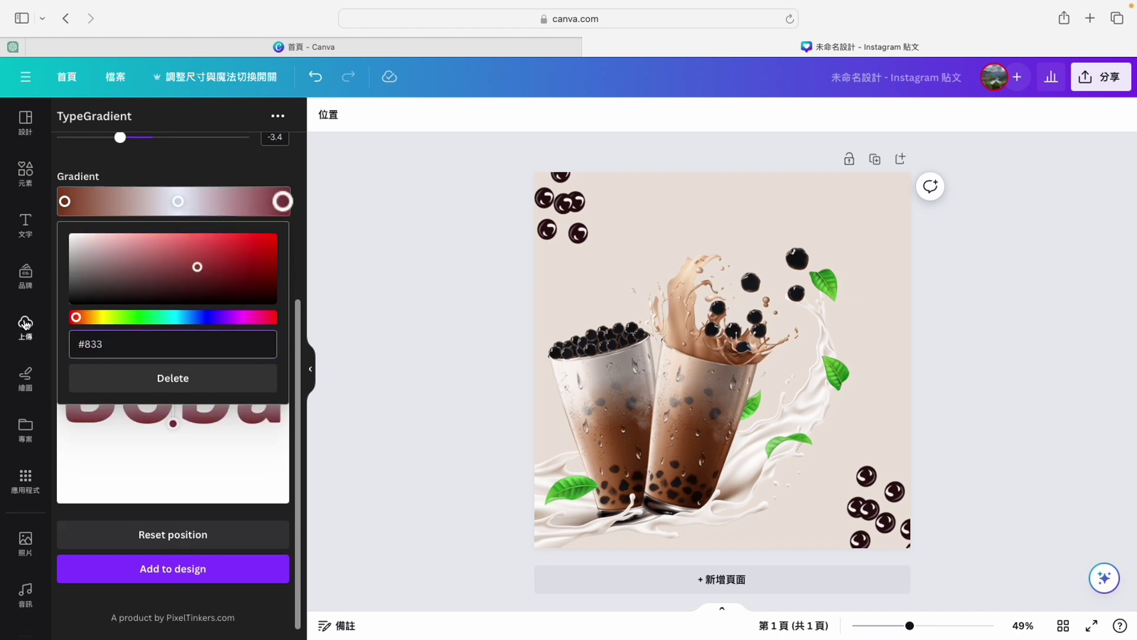
text(a1a)
click(131, 445)
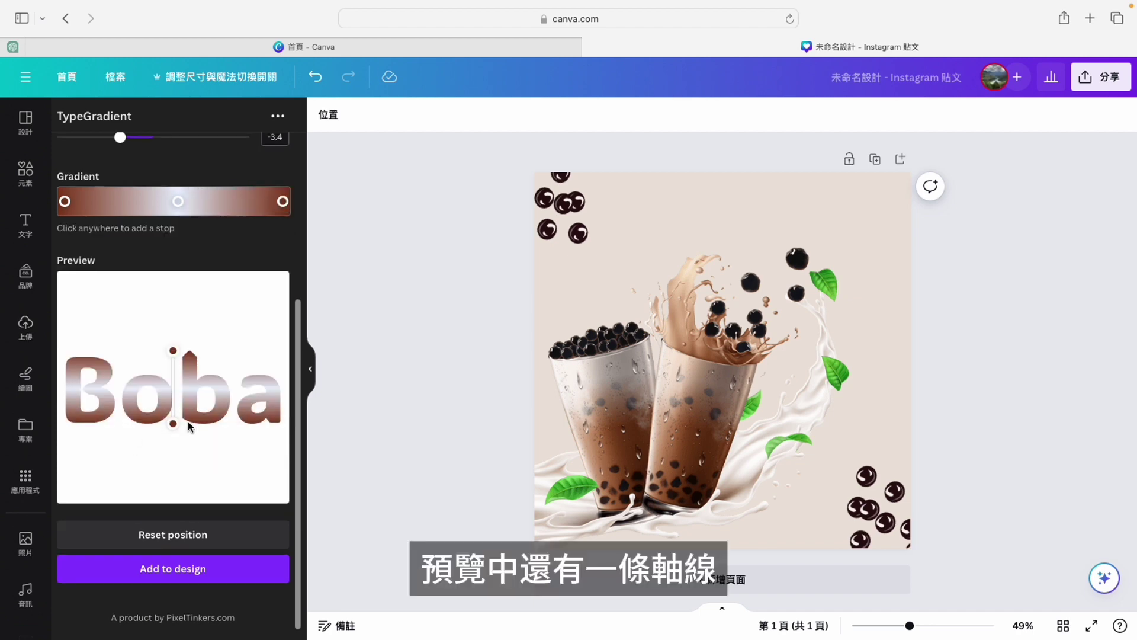
- Angle the gradient axis diagonally through the preview text and set the first gradient stop to #73361b
drag(178, 424, 159, 432)
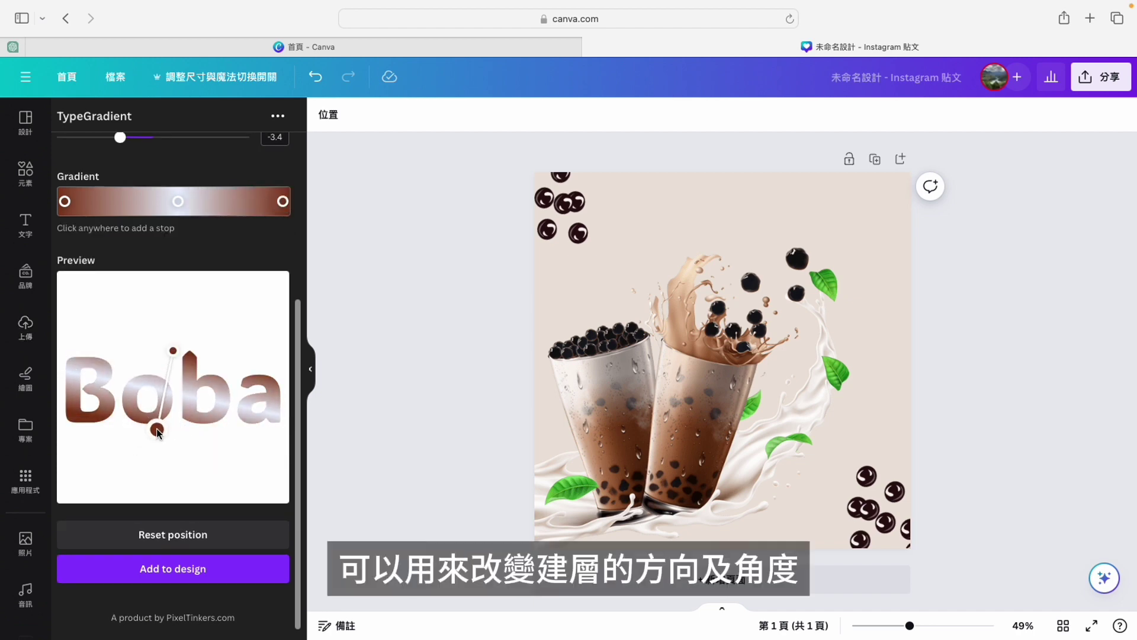
drag(173, 351, 176, 358)
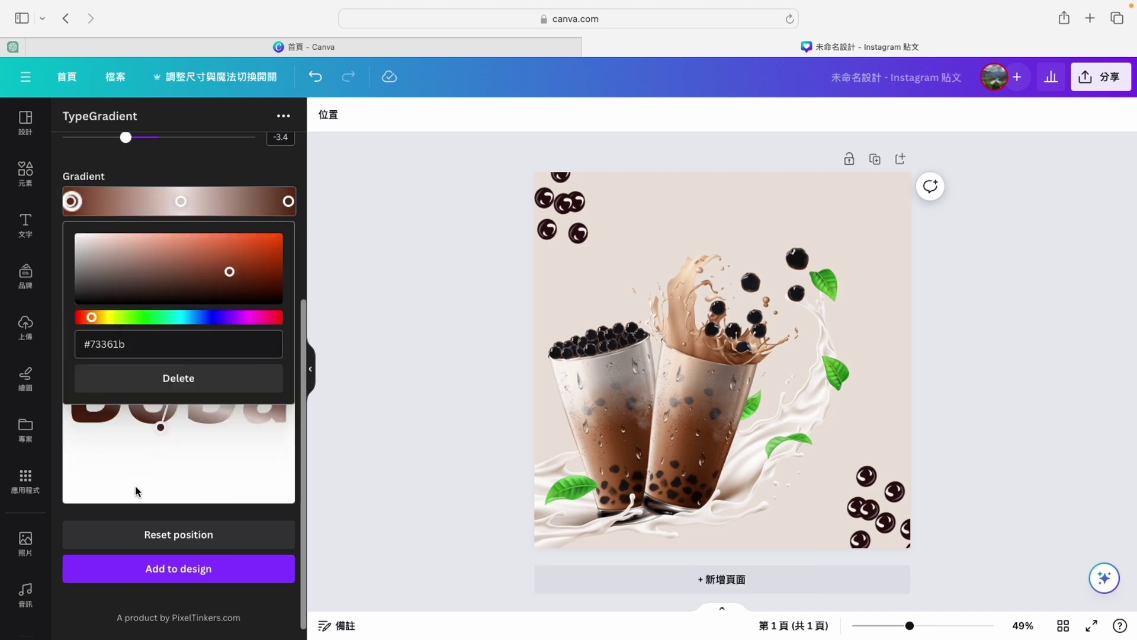
click(119, 474)
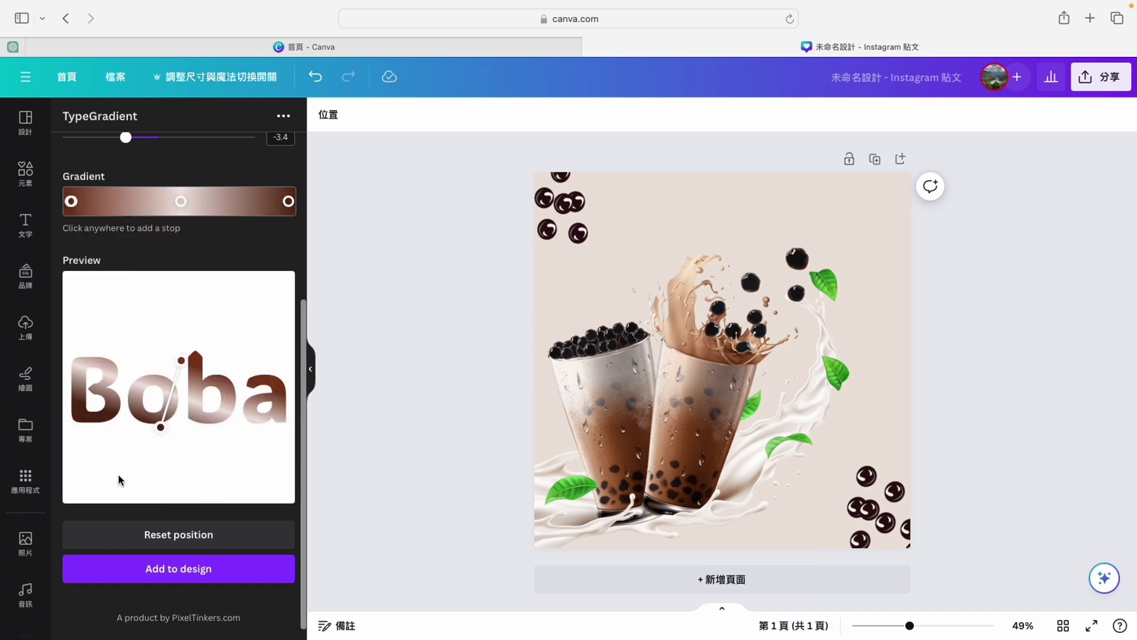
- Add the gradient text to the design and fit it into the page's upper-right corner
click(156, 580)
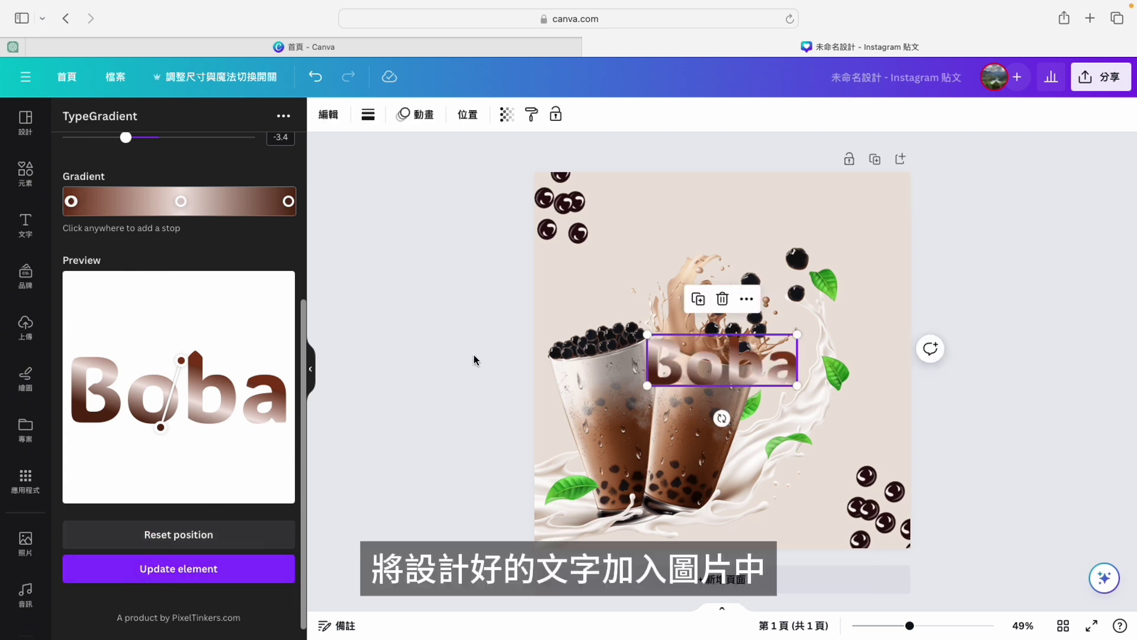
drag(752, 373, 841, 233)
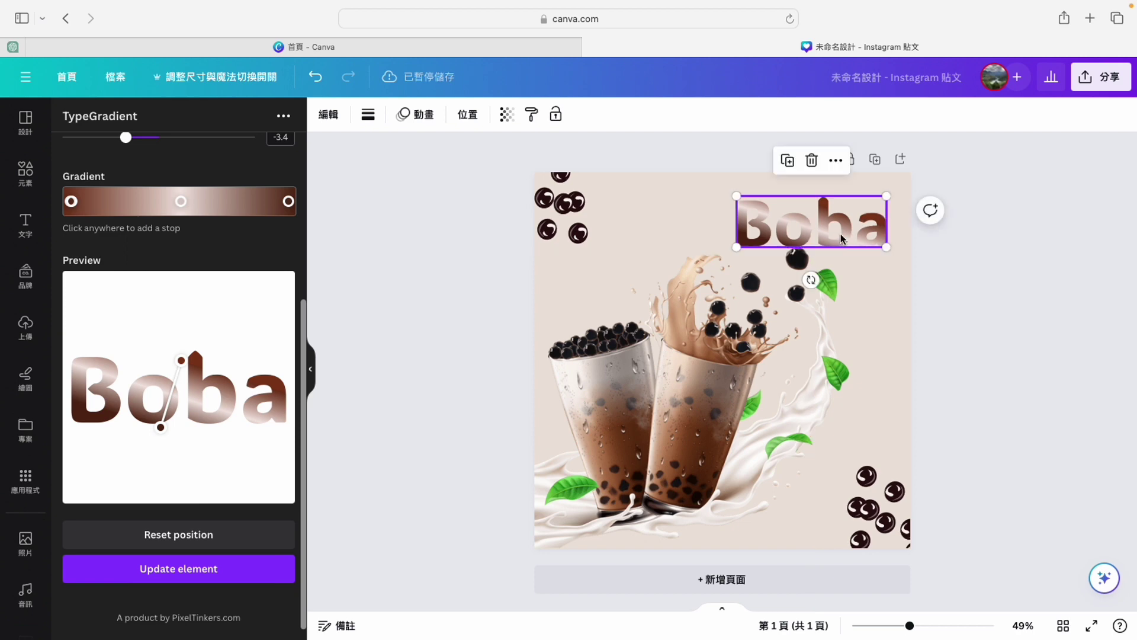
drag(737, 196, 768, 213)
- Search the TypeGradient fonts for "boba" and change the title's font to Boba Cups
scroll(129, 308, up, 5)
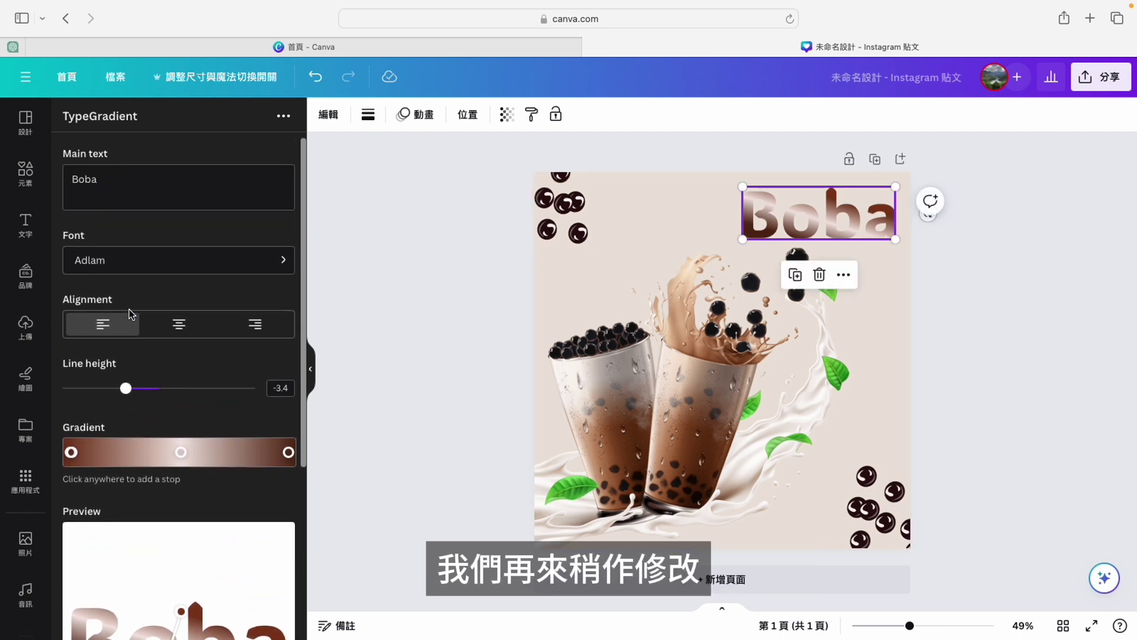
click(270, 258)
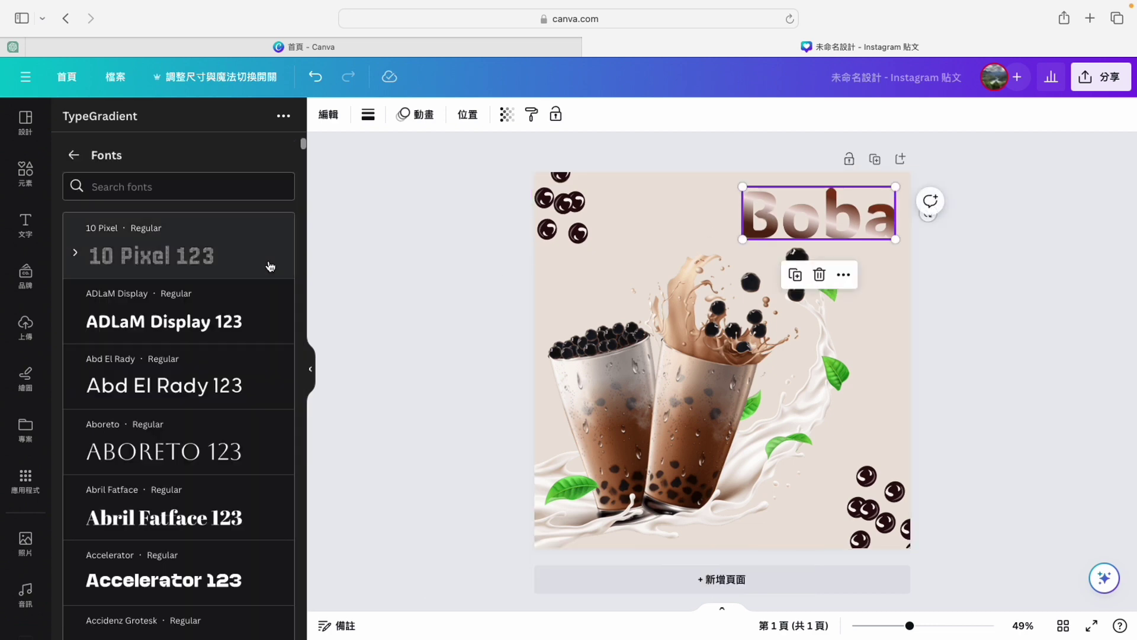
click(160, 188)
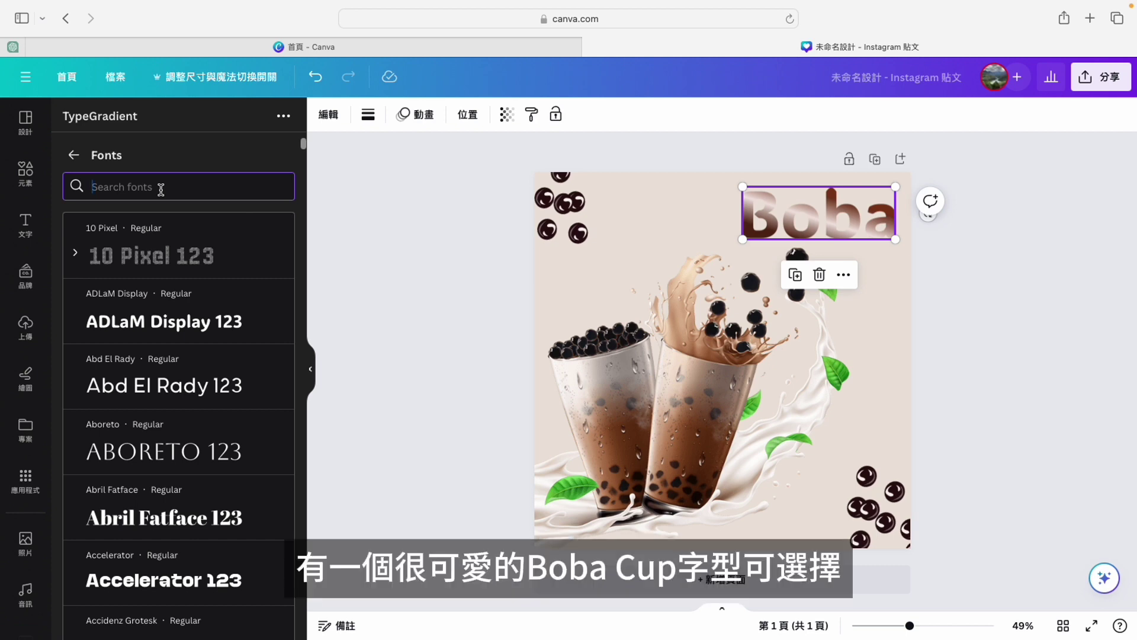
text(boba)
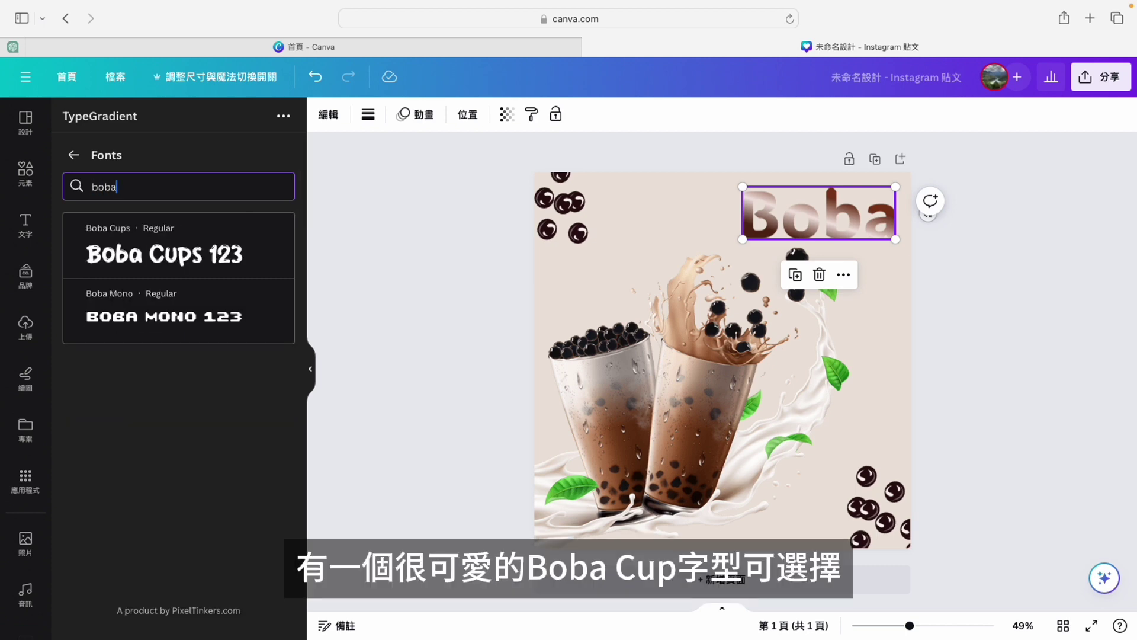
click(141, 268)
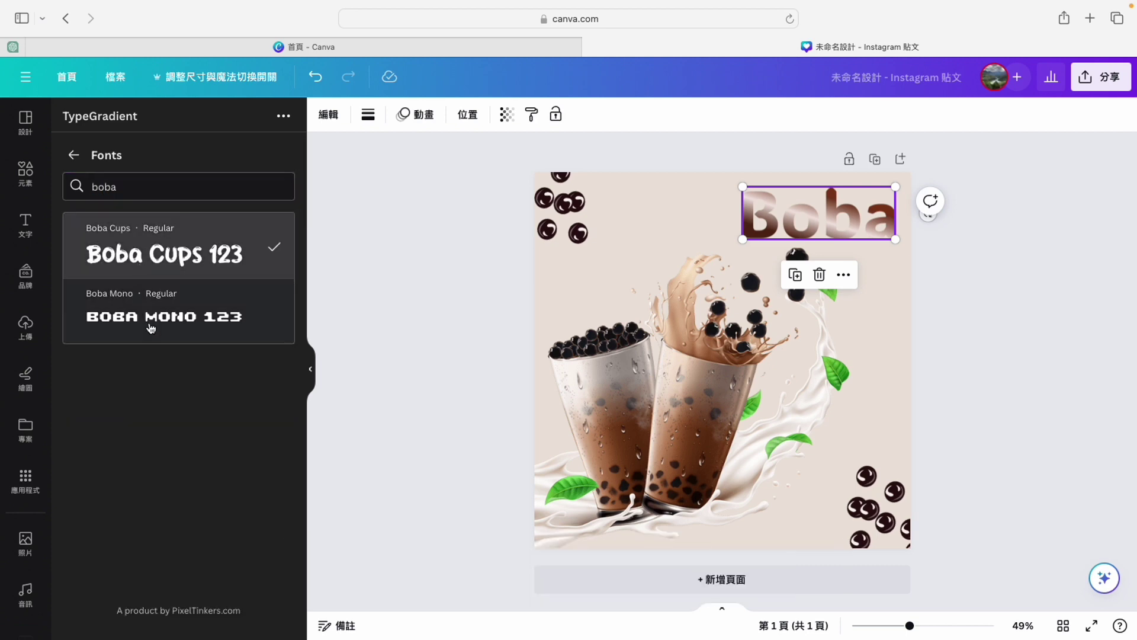
click(73, 155)
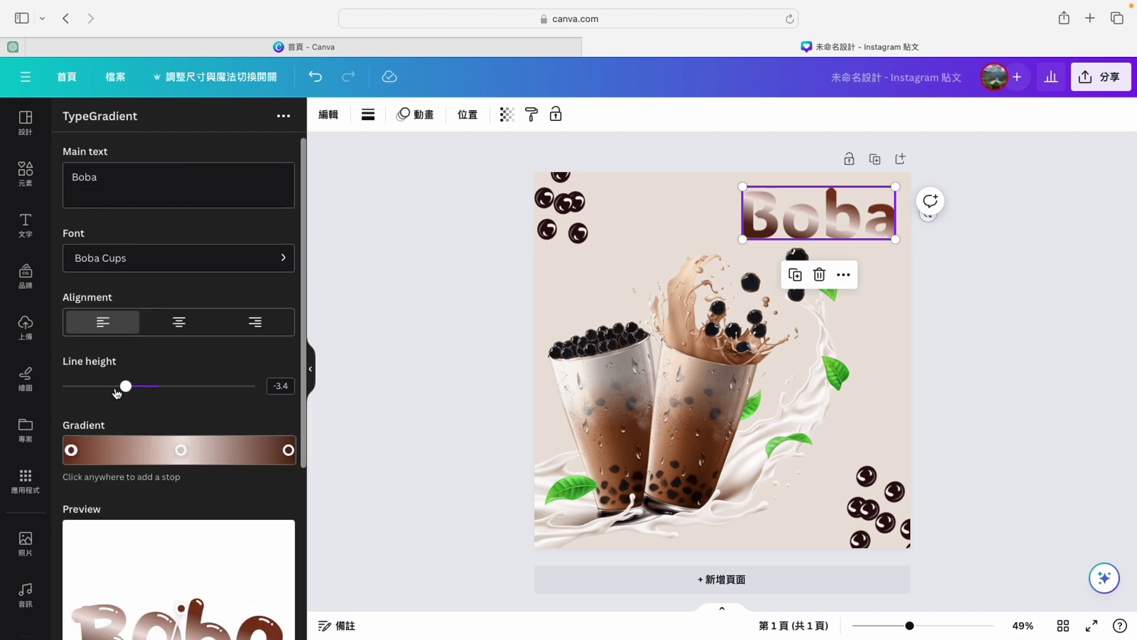
- Adjust both ends of the gradient axis in the preview, keeping it diagonal through the middle letters
scroll(116, 395, down, 2)
drag(181, 516, 183, 476)
drag(160, 580, 151, 602)
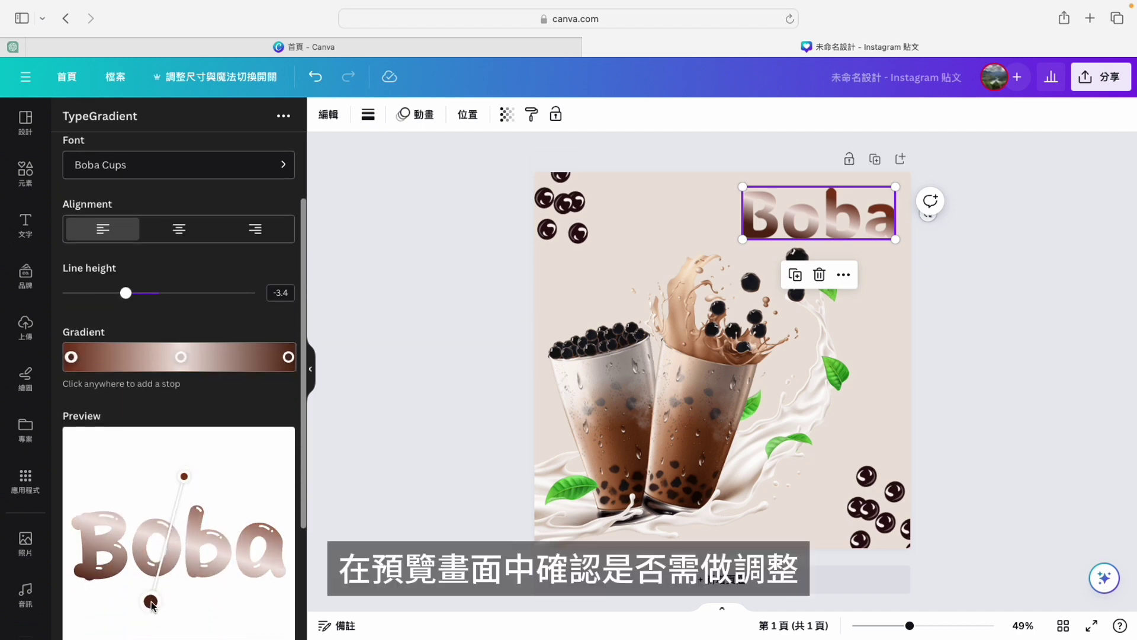
drag(184, 476, 178, 517)
drag(150, 601, 163, 580)
- Shift the middle gradient stop slightly towards the first stop, and update the Boba title on the page
click(178, 359)
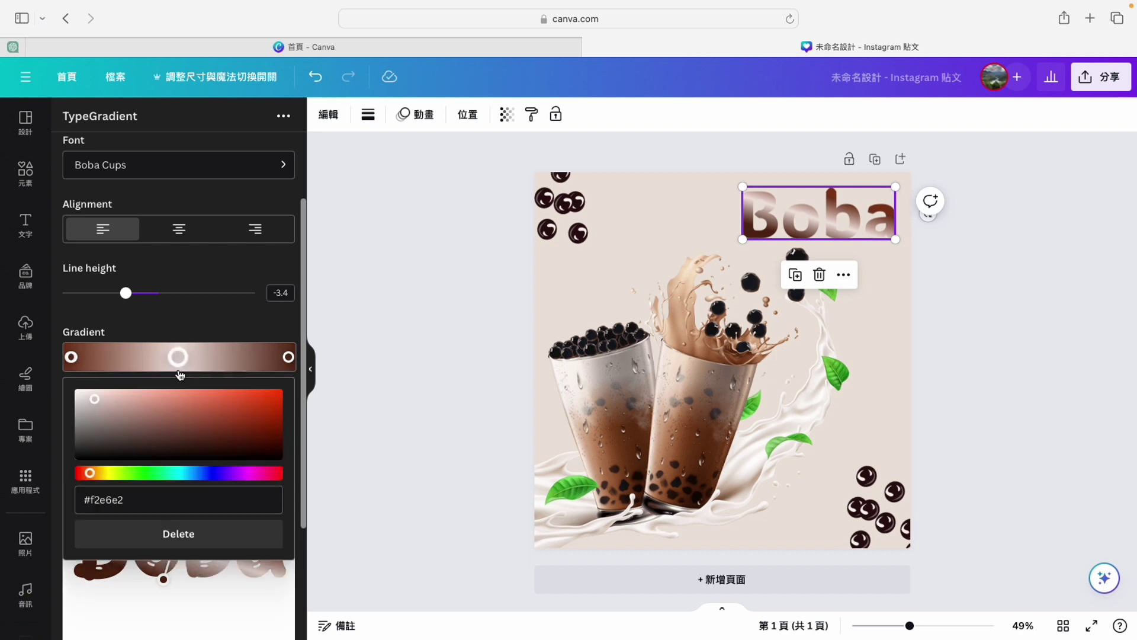
click(179, 369)
scroll(274, 523, down, 2)
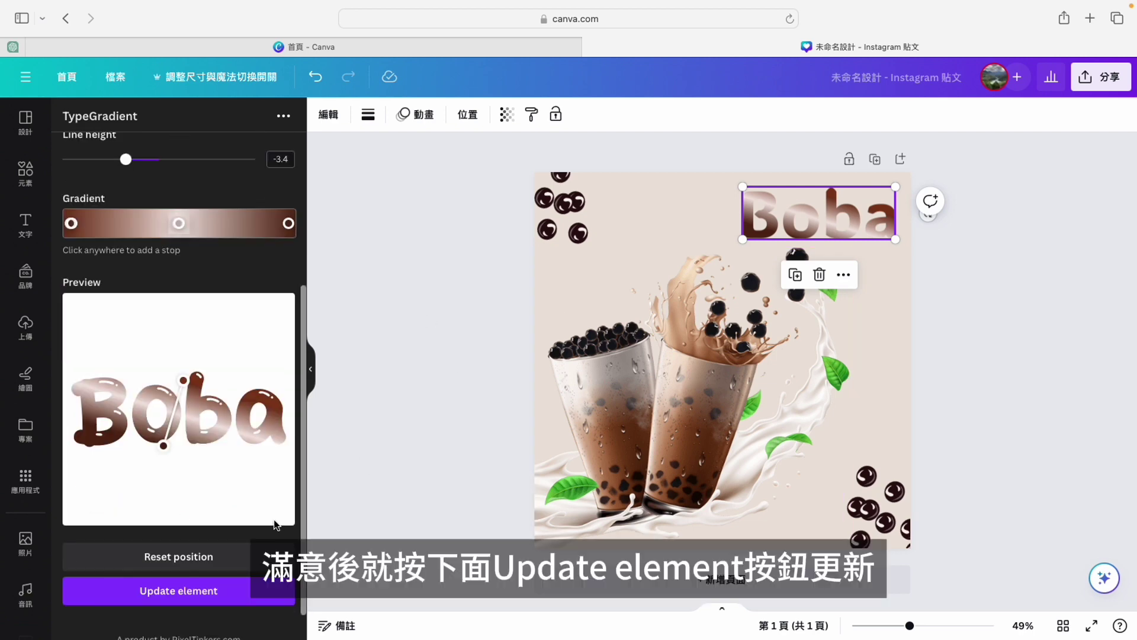
click(193, 593)
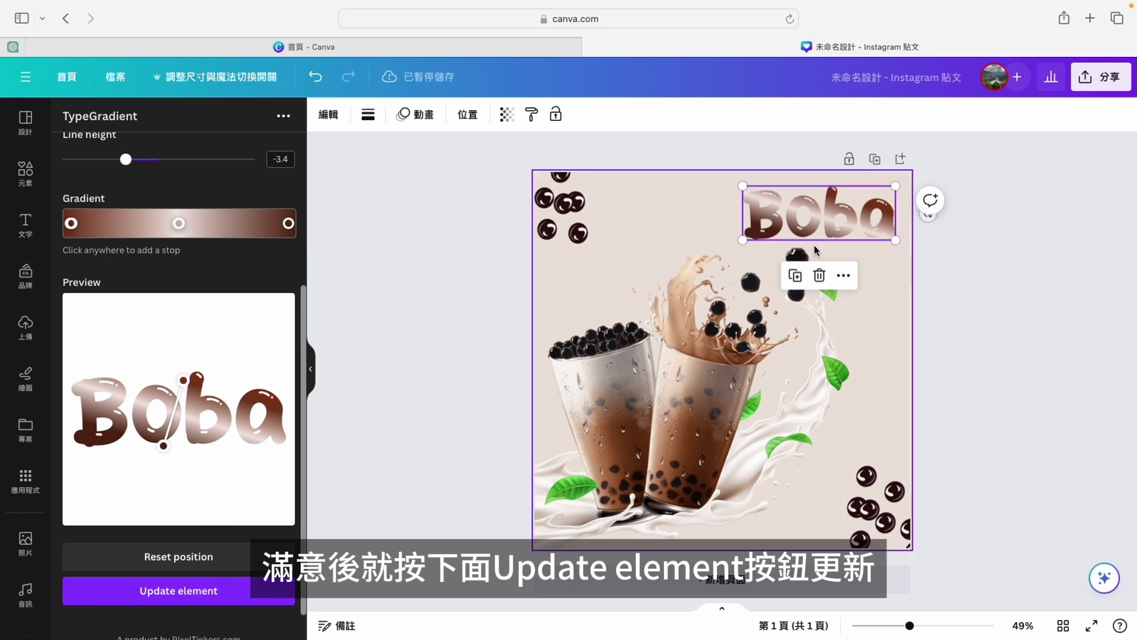
click(405, 248)
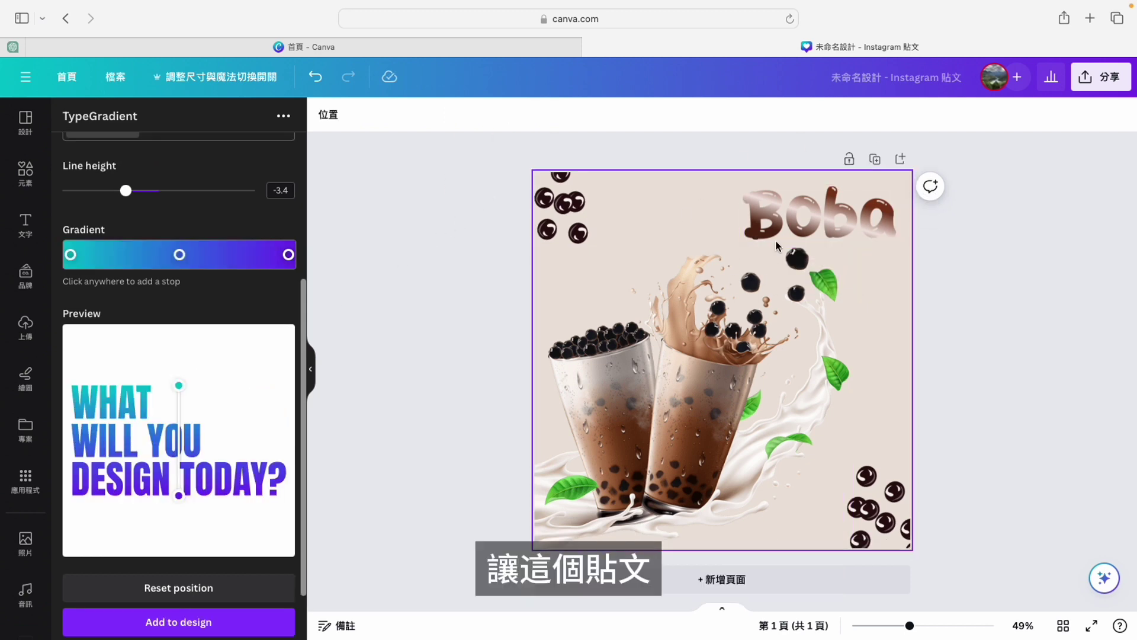
- Search the elements for "blob stickers" and filter the results to animated ones (動畫)
click(26, 177)
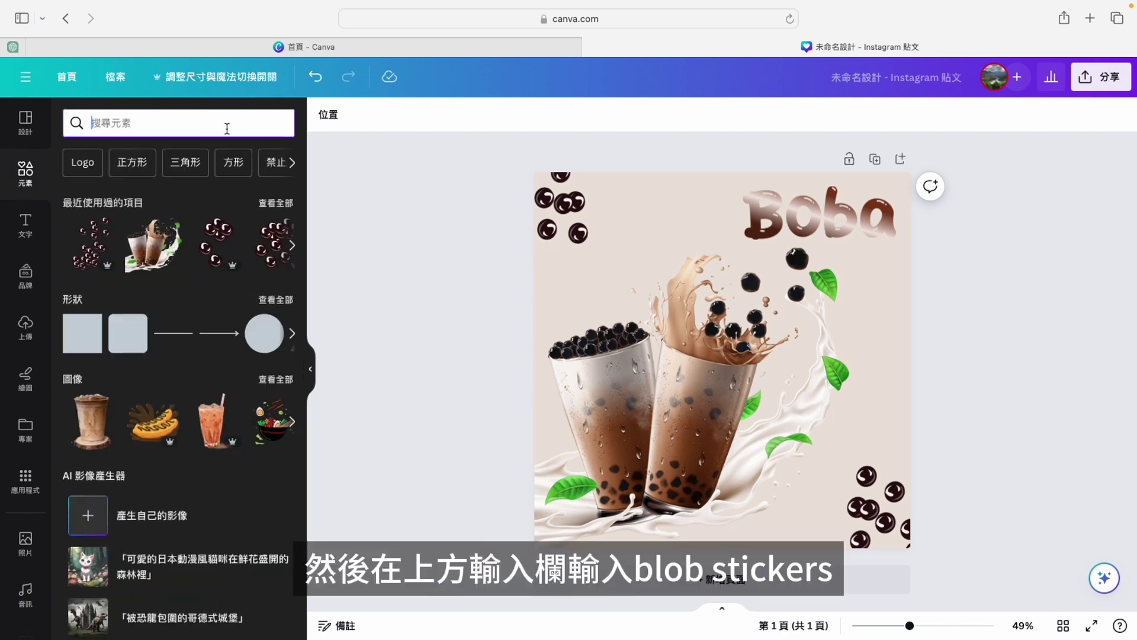
text(blob)
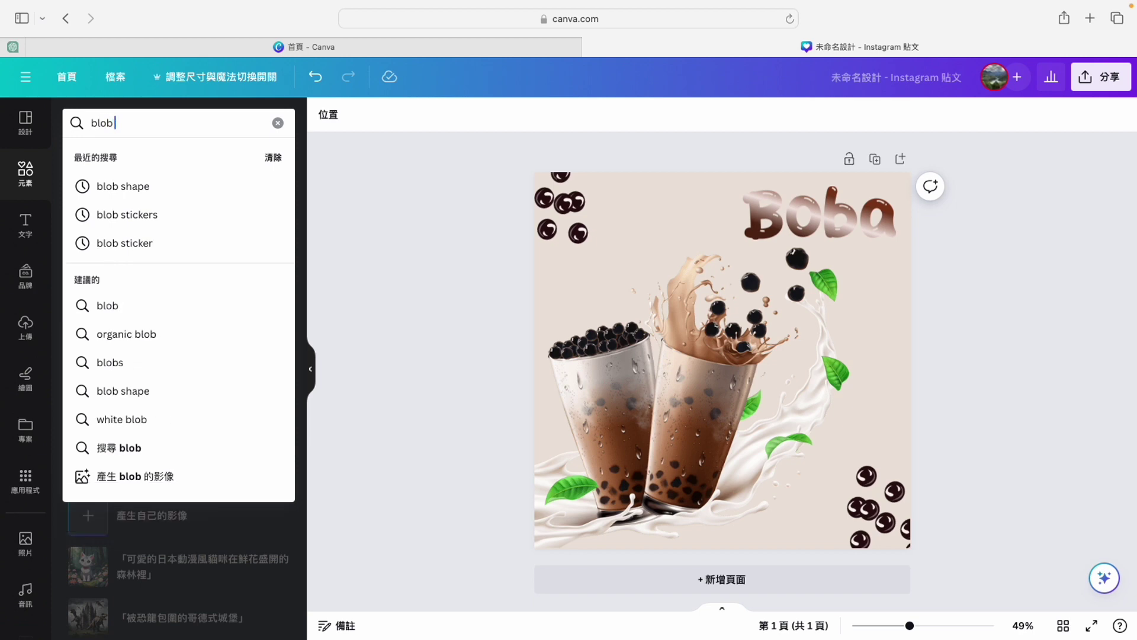
text( sticke)
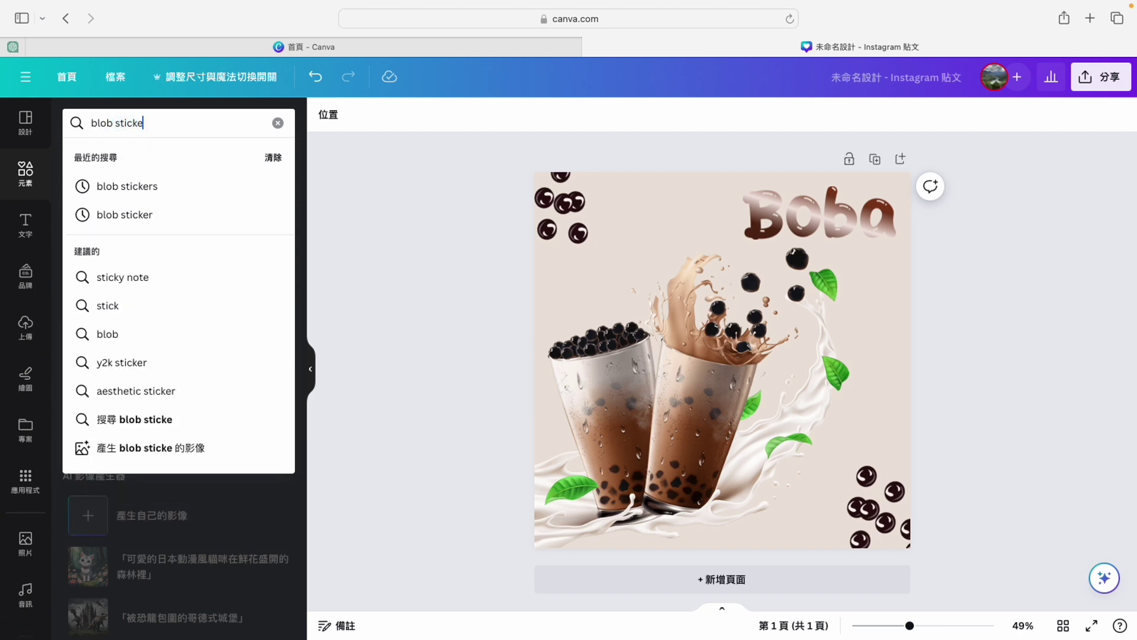
text(rs)
key(Return)
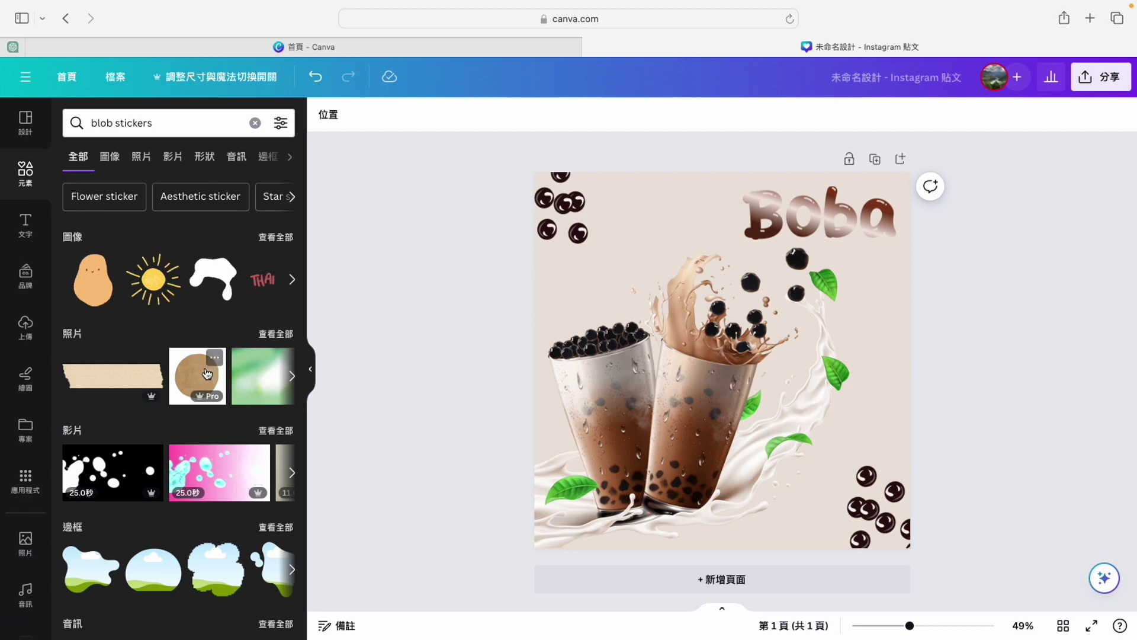
click(283, 126)
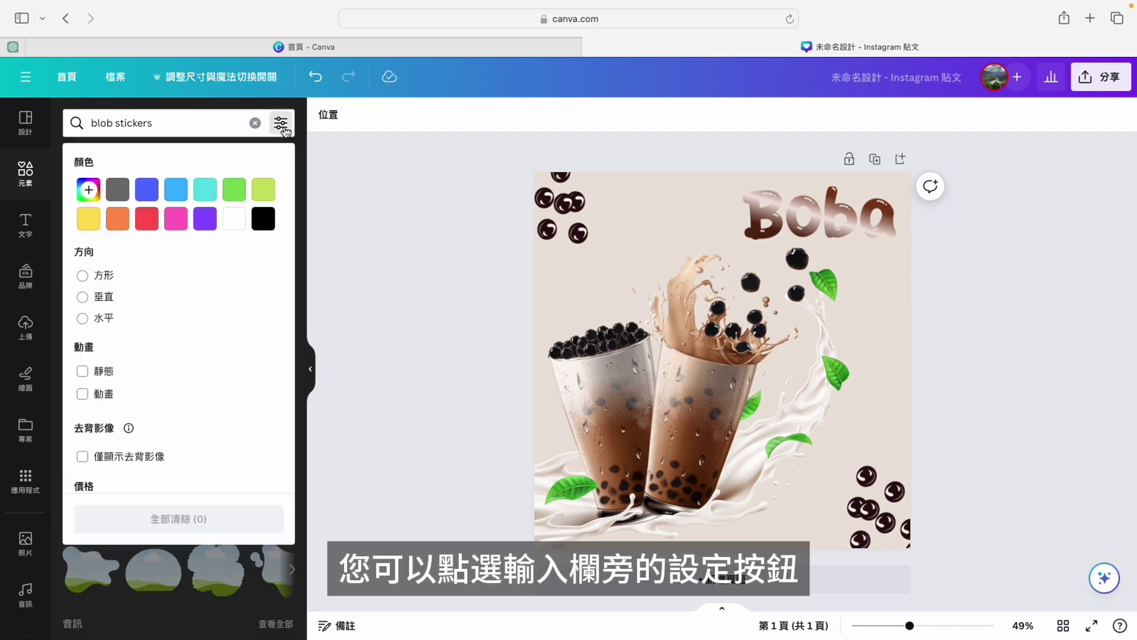
click(82, 394)
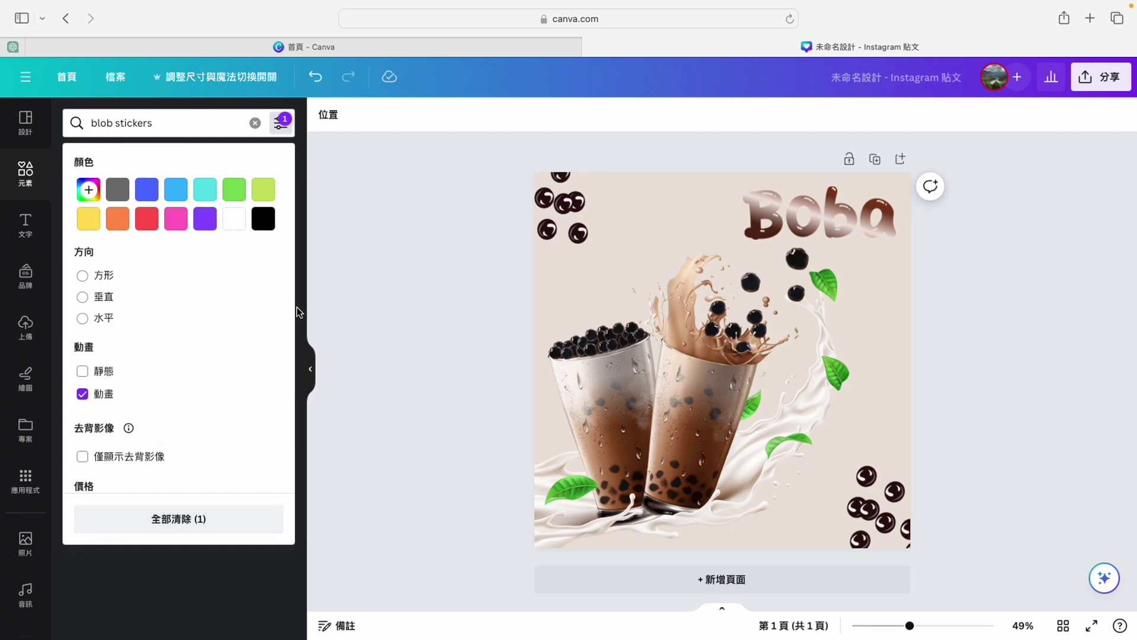
- Show all animated graphics for the blob search and add the solid white oval blob to the page
click(324, 311)
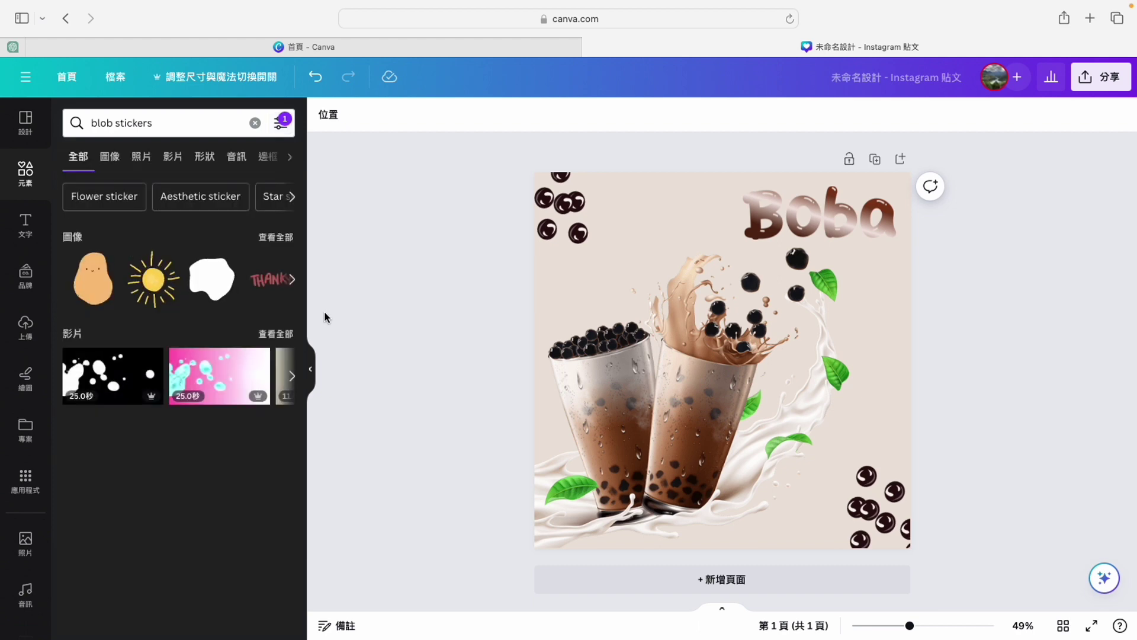
click(281, 239)
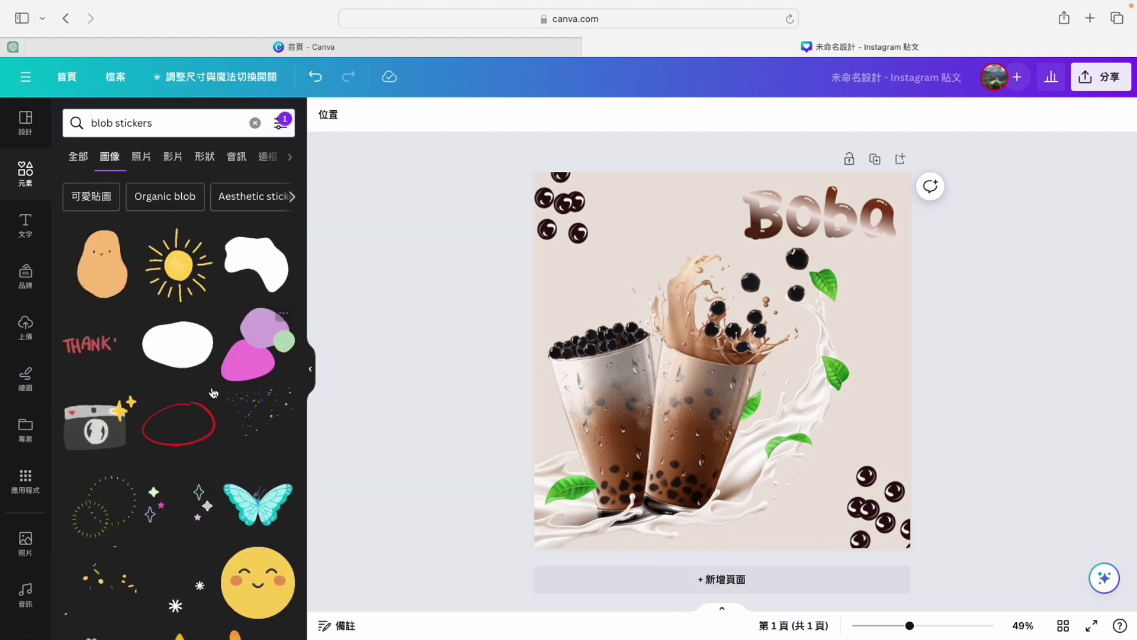
scroll(193, 420, down, 3)
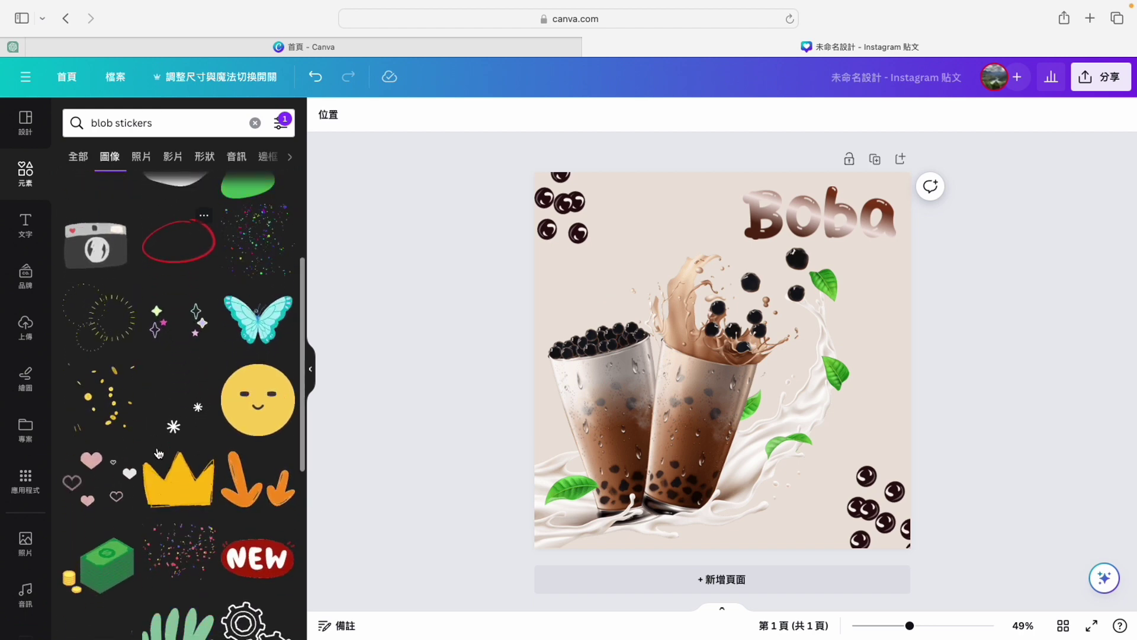
scroll(159, 454, up, 3)
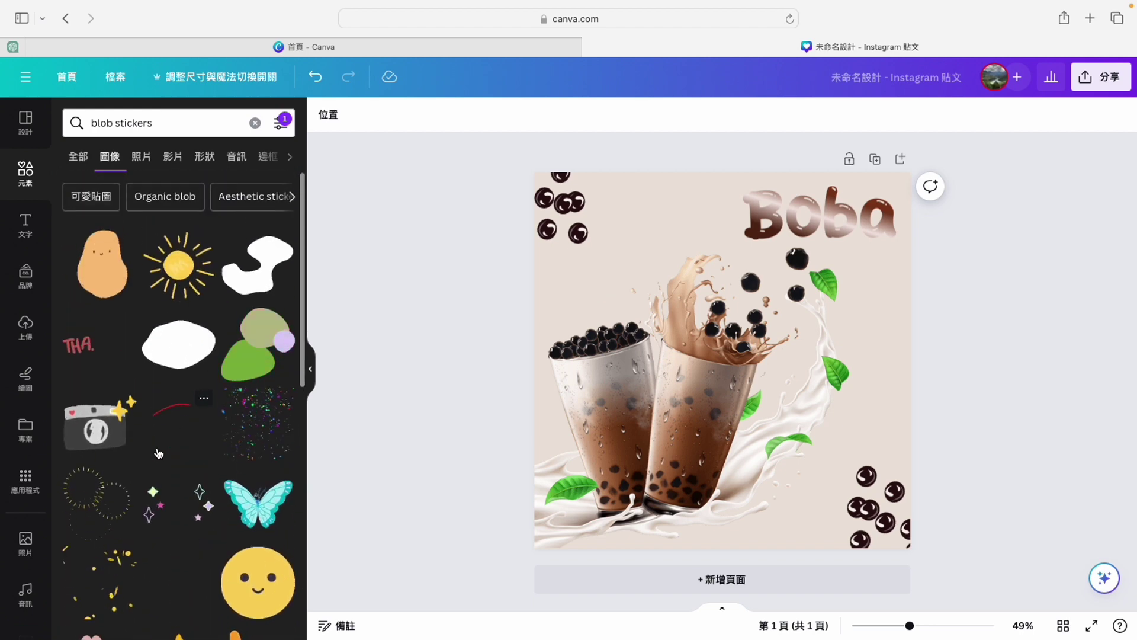
click(184, 358)
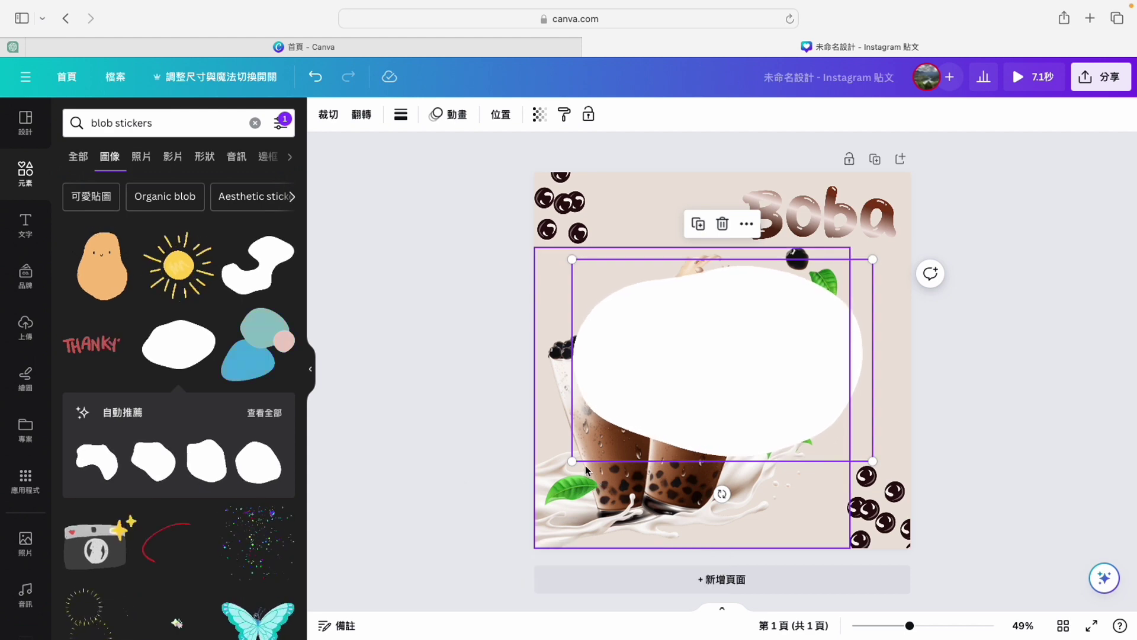
- Shrink the white blob to about 464 × 311 px, place it over the Boba title and send it to the back
drag(575, 460, 711, 367)
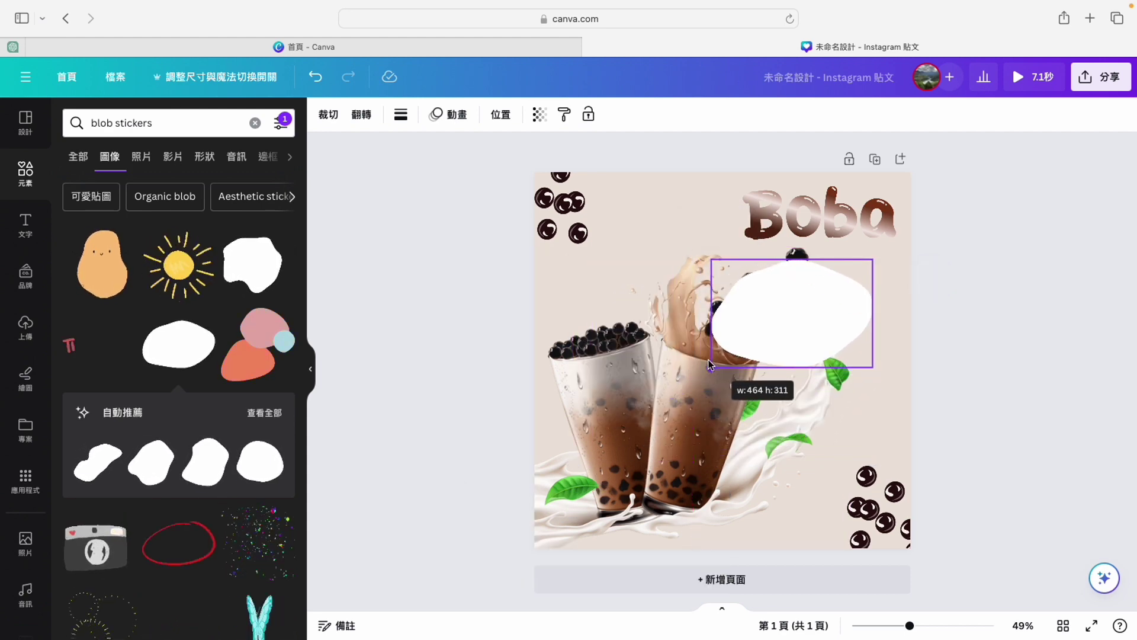
drag(749, 319, 769, 219)
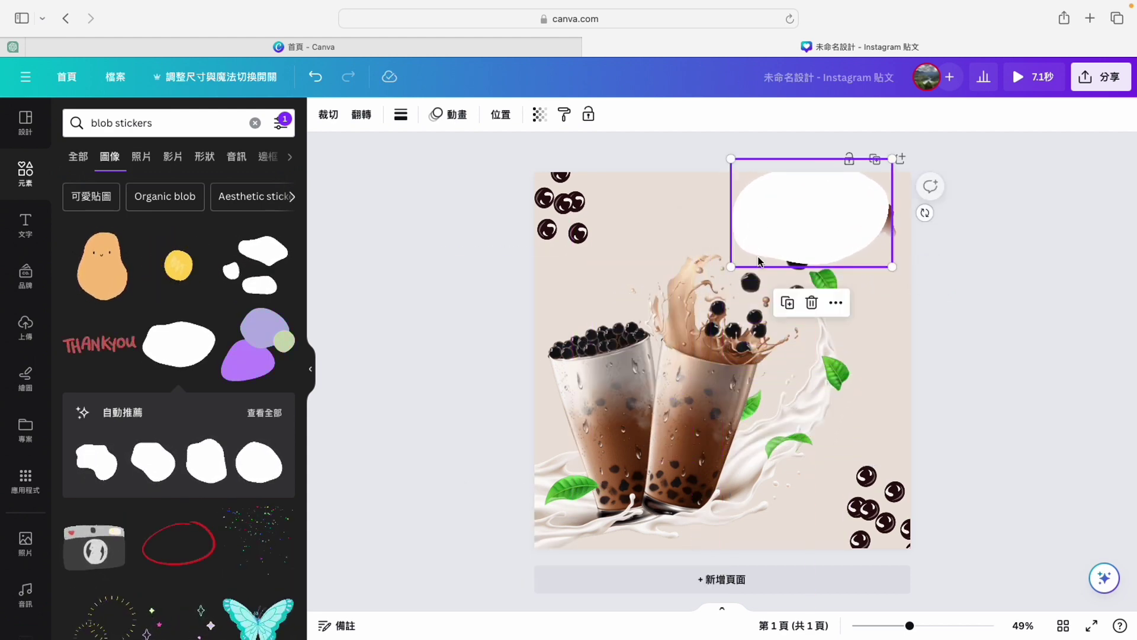
click(503, 116)
click(233, 180)
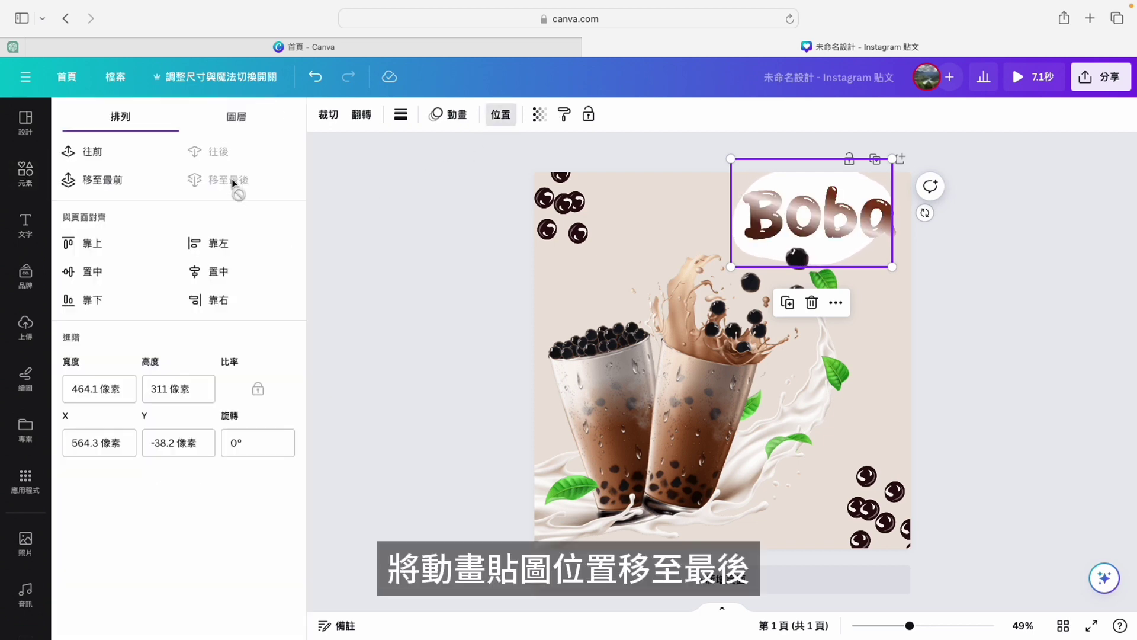
- Enlarge the white blob to about 634 × 425 px and slightly shrink the drinks graphic below it
drag(892, 270, 952, 307)
drag(784, 215, 811, 295)
click(785, 296)
- Enlarge the Boba title slightly, tilt it clockwise and position it over the white blob
click(832, 245)
drag(893, 282, 911, 291)
drag(857, 244, 828, 238)
click(853, 289)
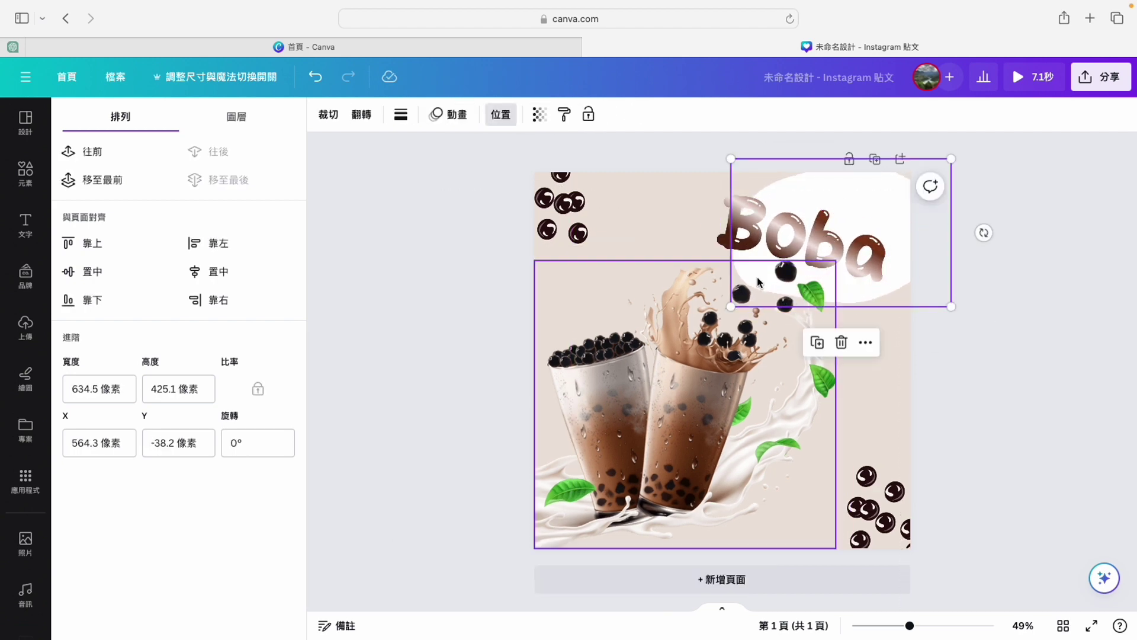
- Enlarge the blob to about 686 × 459 px, rotate it about 10.3°, and shift it and the title towards the page's upper-right corner
drag(731, 306, 713, 318)
drag(808, 215, 787, 212)
drag(961, 229, 957, 255)
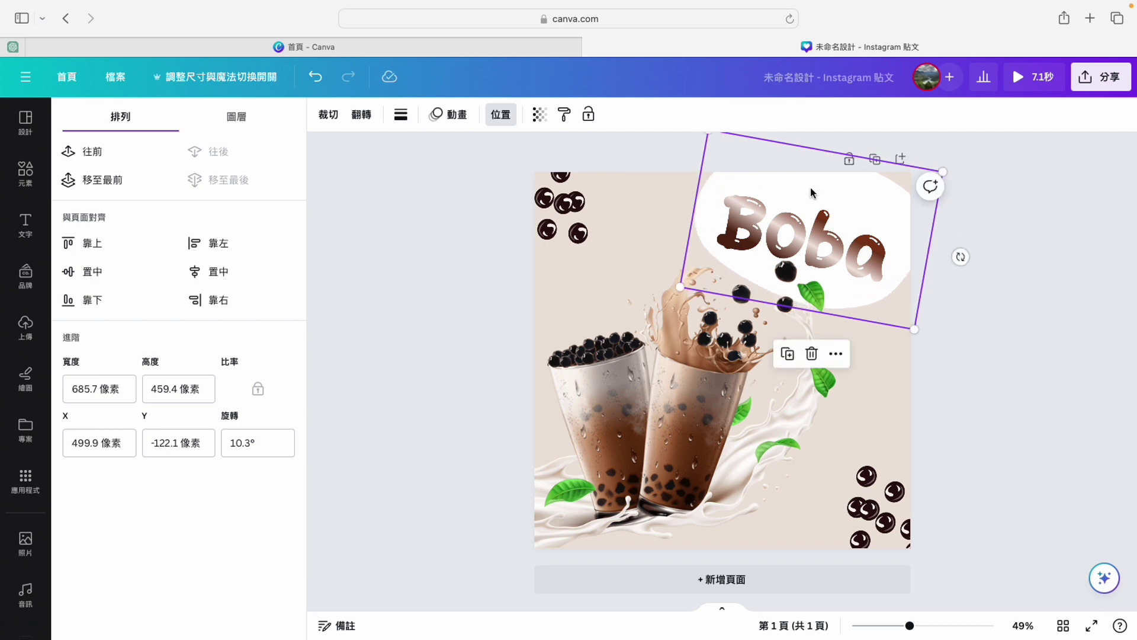
drag(812, 193, 830, 180)
drag(827, 239, 843, 230)
- Duplicate a single pearl from the lower-right group and place the copy in the page's upper-right corner above the title
click(870, 524)
click(888, 363)
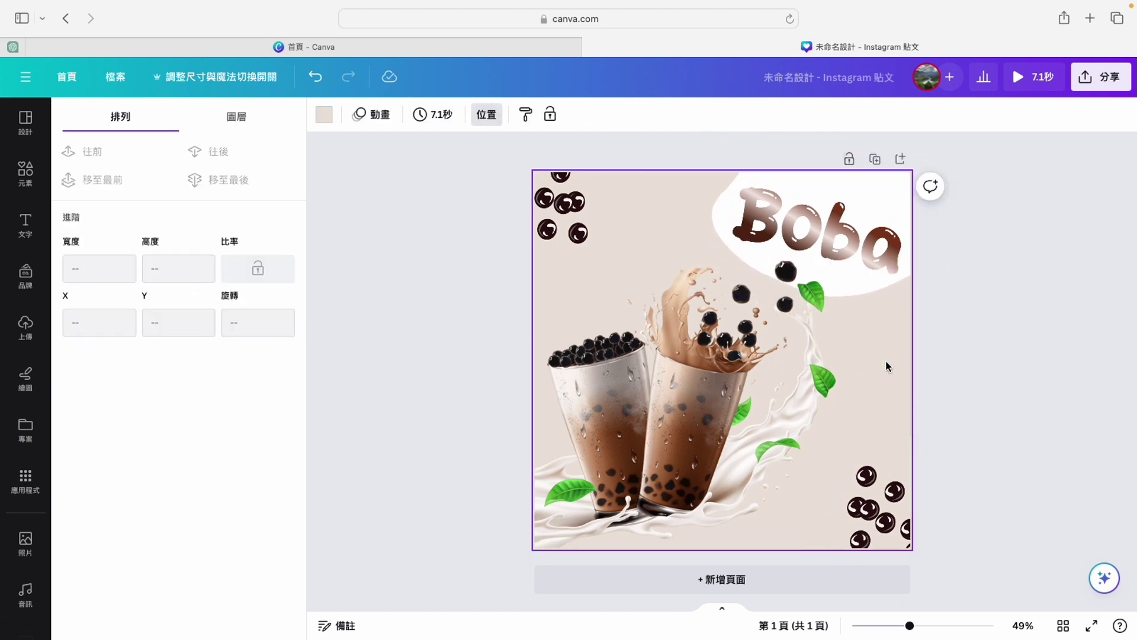
key(super+v)
drag(872, 513, 896, 167)
click(873, 353)
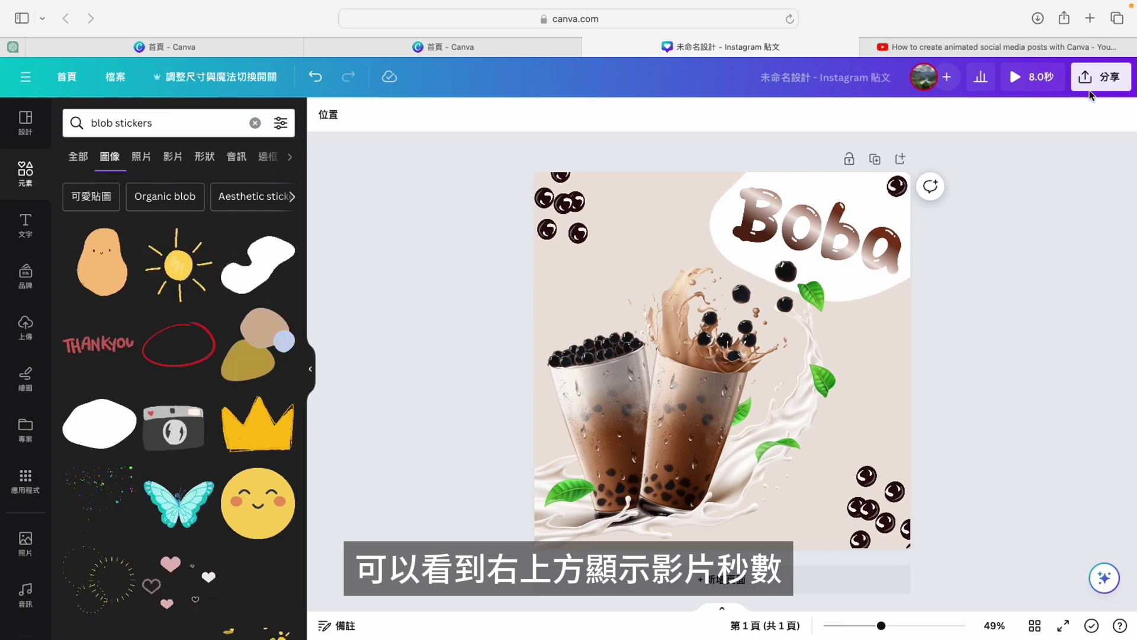
- Download the design as an MP4 video (MP4 影片) at 1,080 × 1,080 pixels
click(1103, 84)
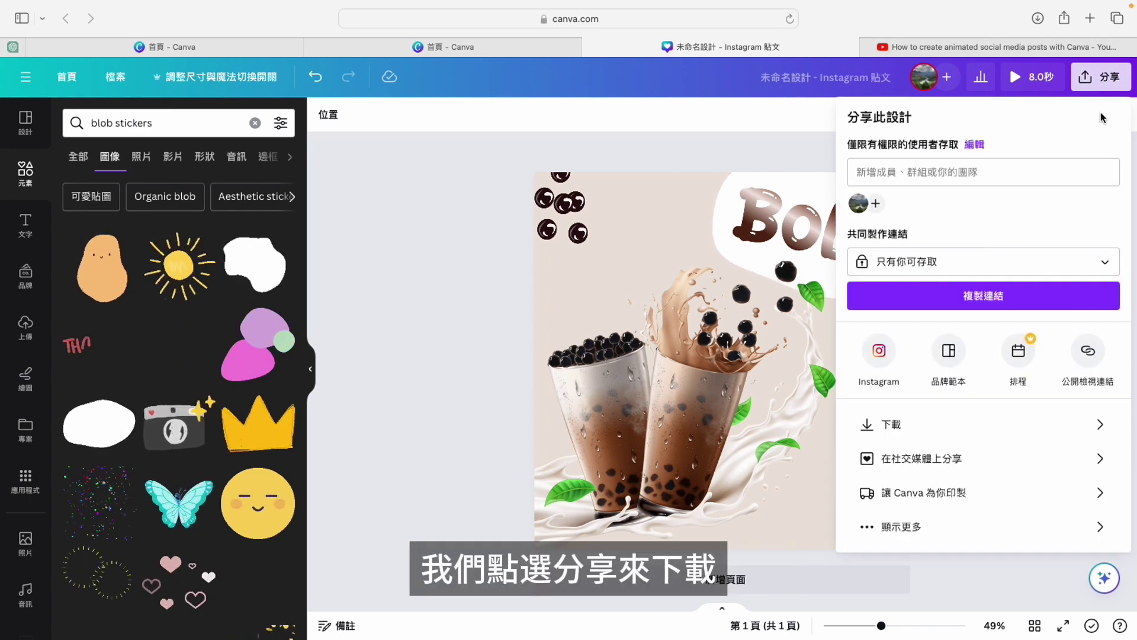
click(974, 428)
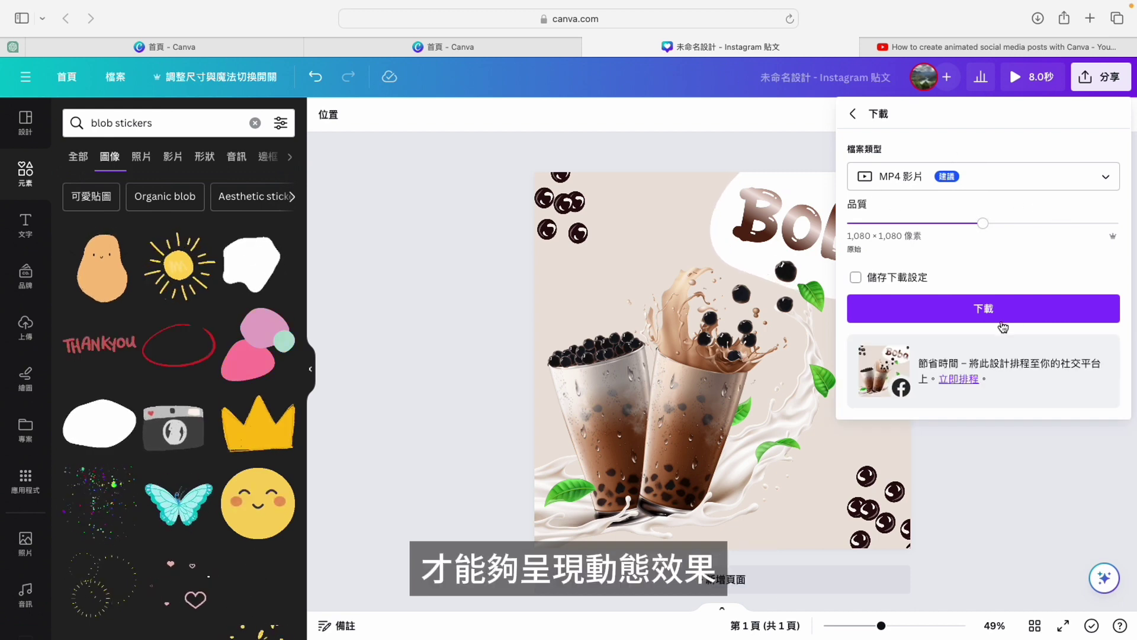
click(1000, 313)
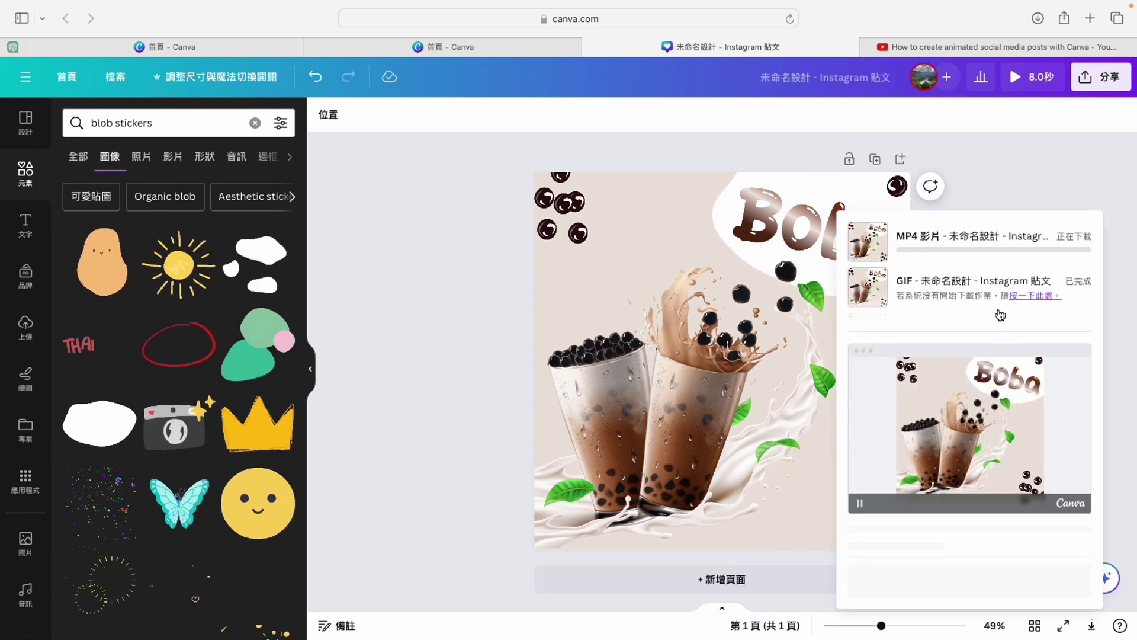